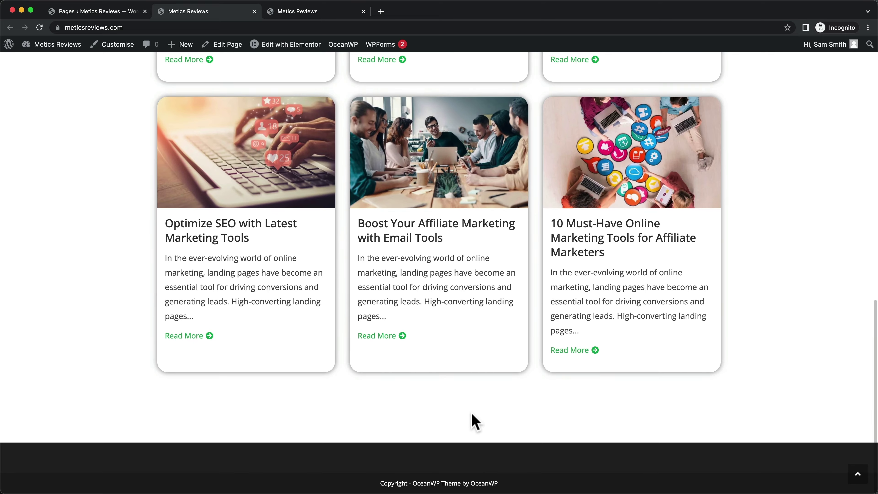
# Step: Review the header menu and footer of the finished demo site at meticsdemosite.com as a reference
pyautogui.press('Home')
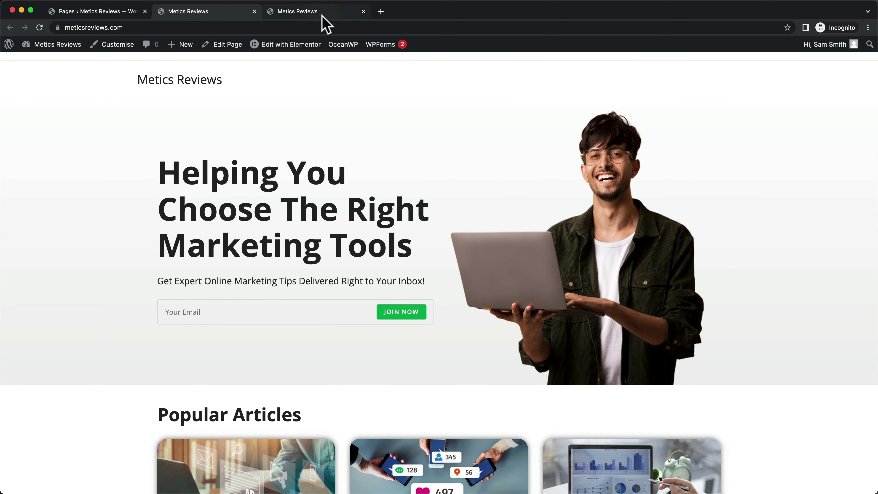
pyautogui.click(323, 13)
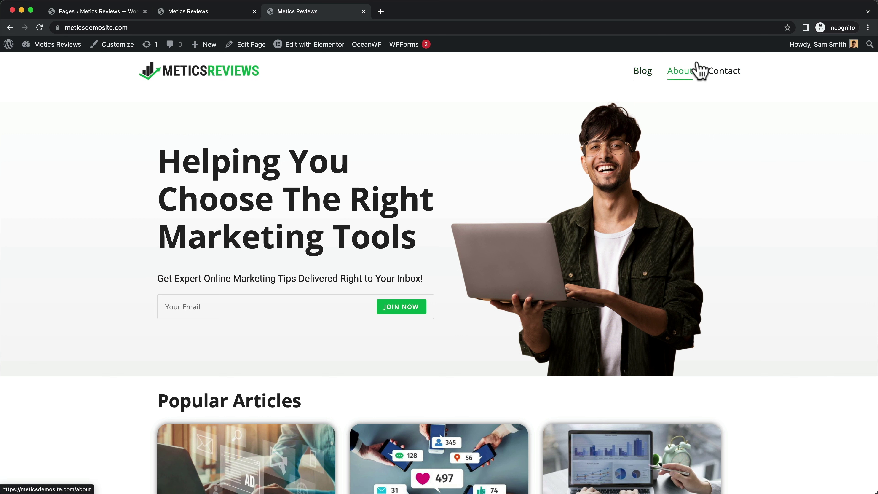
pyautogui.scroll(-15, 537, 218)
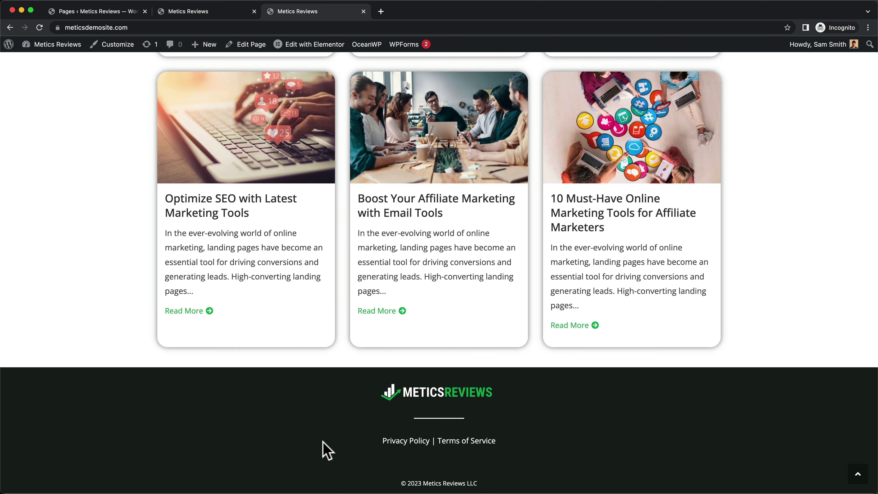
pyautogui.scroll(1, 328, 451)
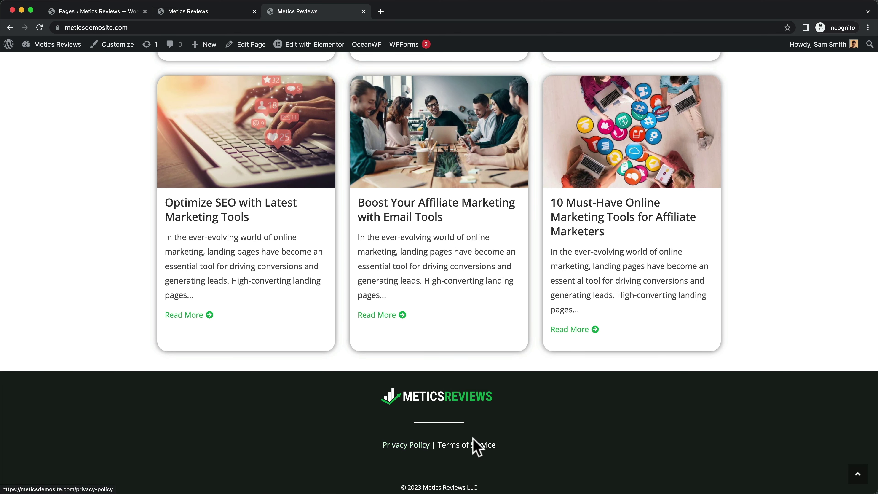
pyautogui.scroll(1, 473, 448)
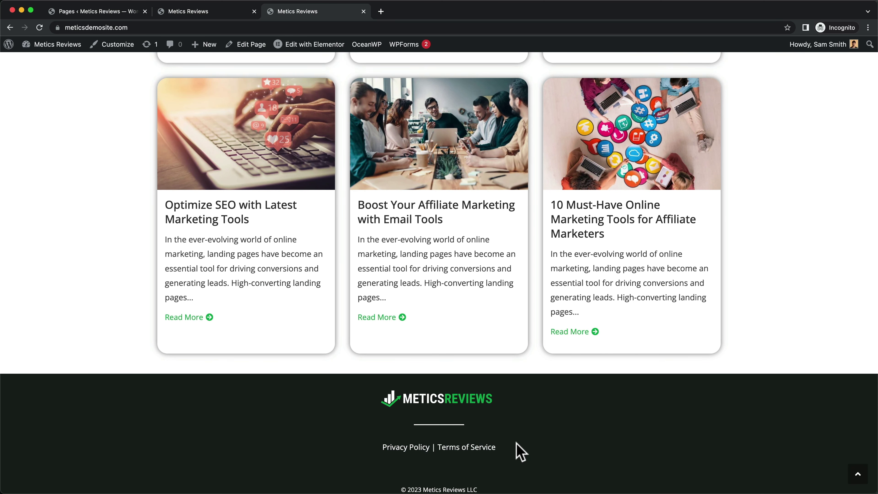
pyautogui.scroll(-1, 516, 450)
pyautogui.press('super+w')
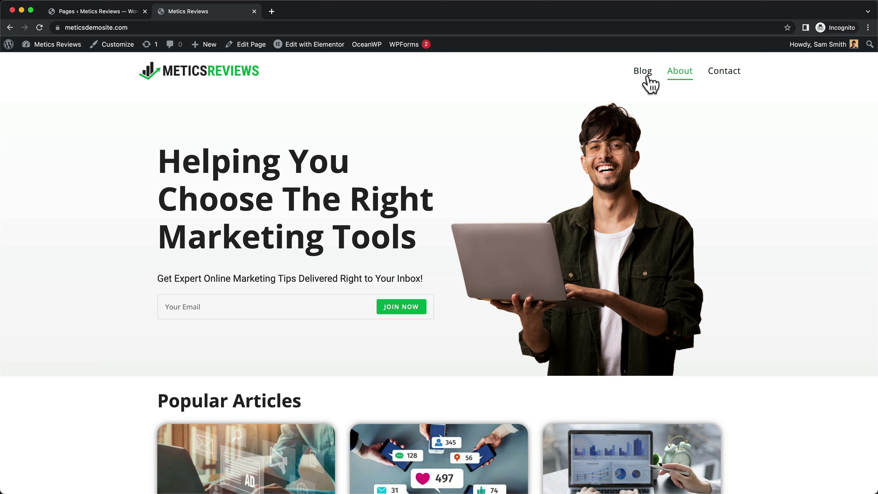
# Step: Create a new WordPress navigation menu named "Main Menu" for the Metics Reviews site
pyautogui.click(108, 9)
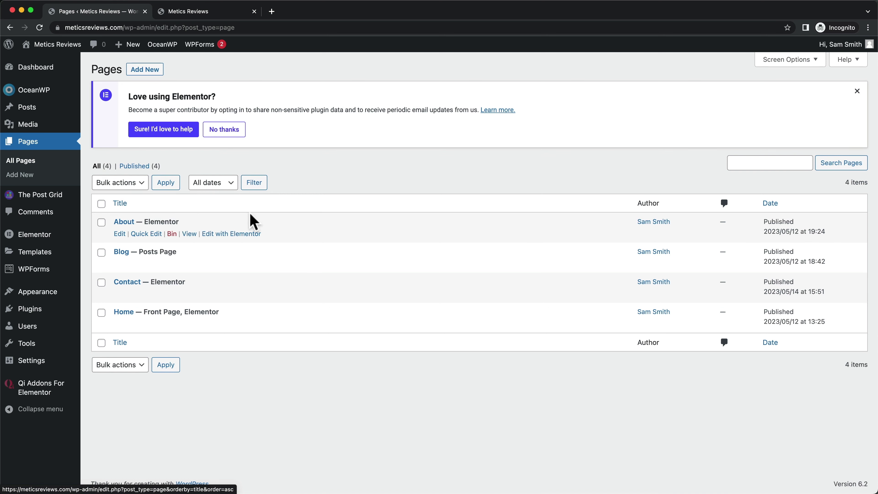
pyautogui.moveTo(27, 293)
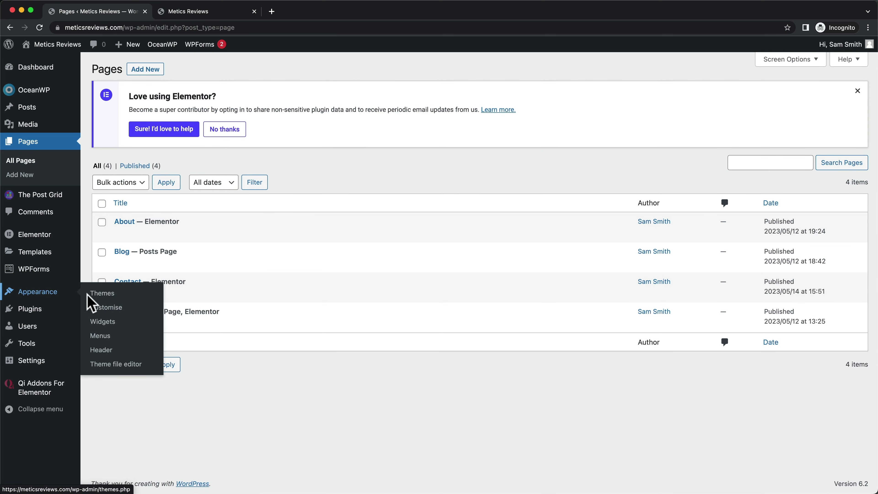
pyautogui.click(111, 336)
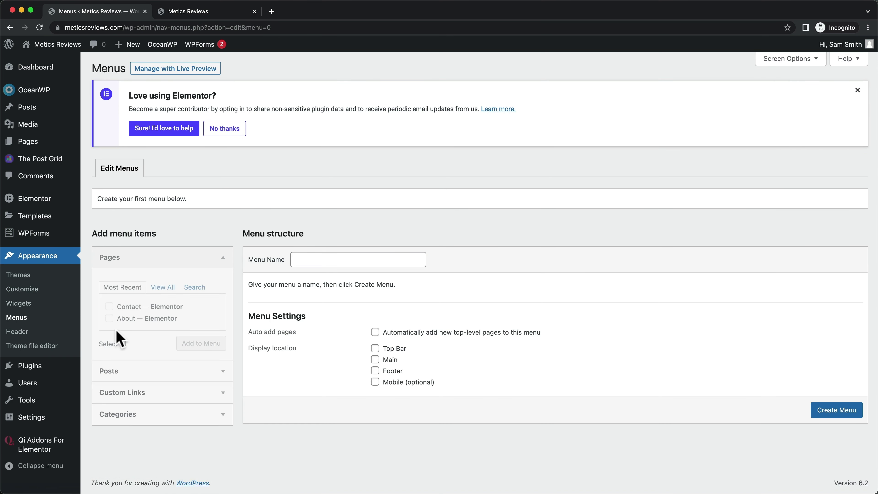
pyautogui.click(312, 256)
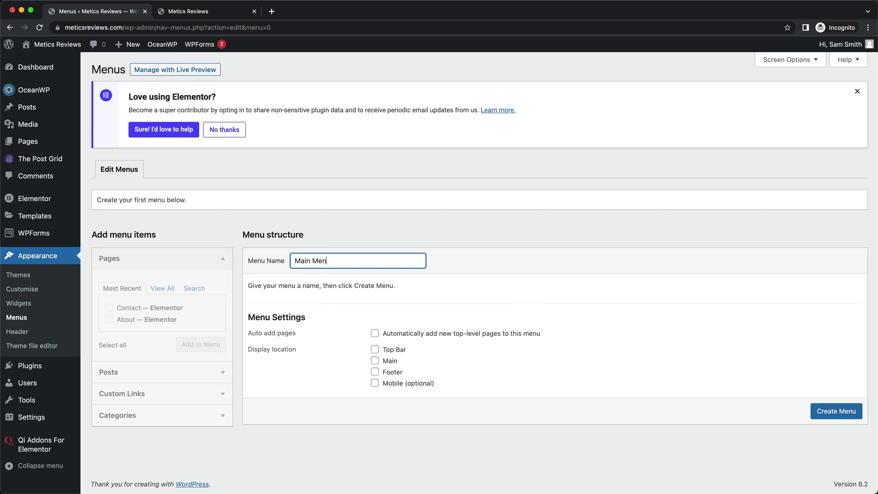
pyautogui.click(829, 415)
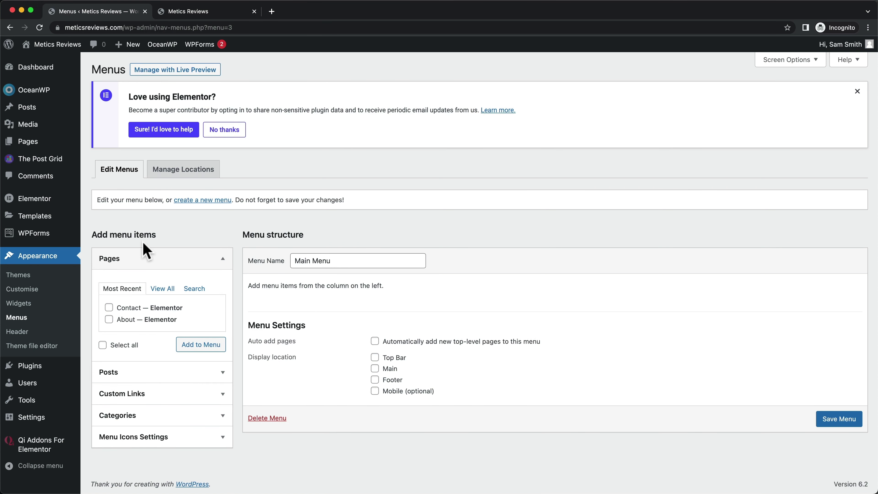
# Step: Add the Blog, About and Contact pages to the Main Menu
pyautogui.click(164, 290)
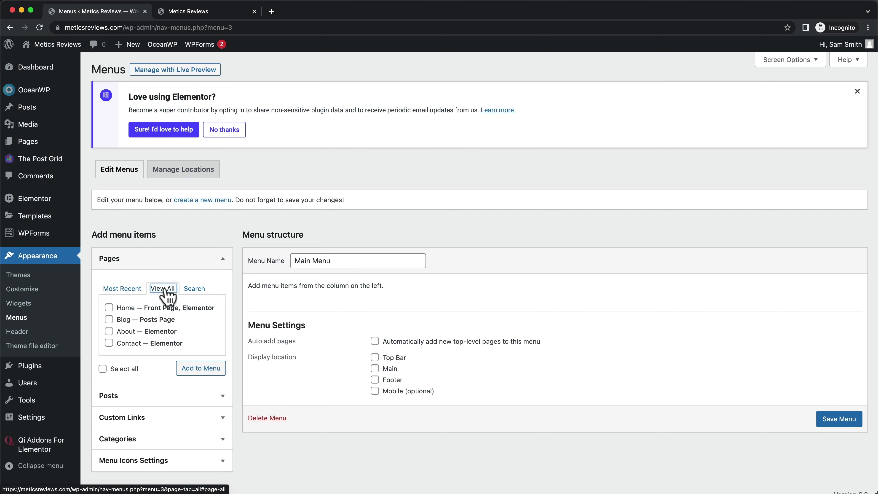
pyautogui.click(109, 331)
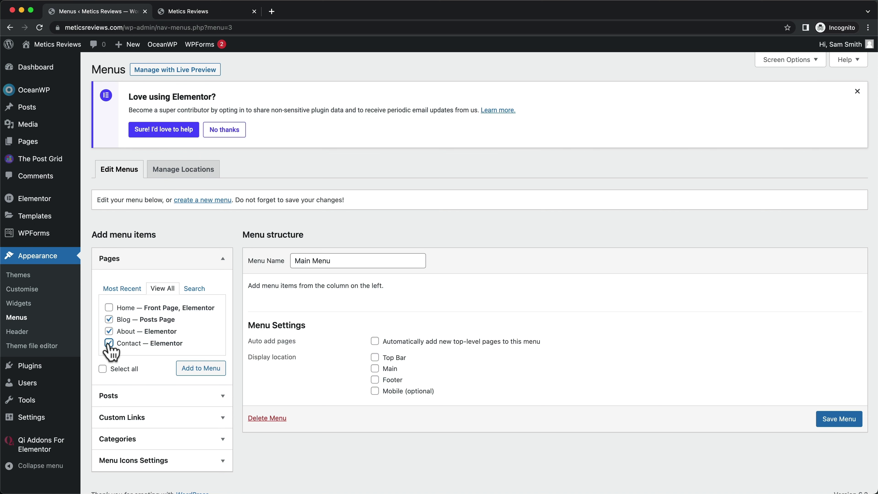
pyautogui.click(190, 368)
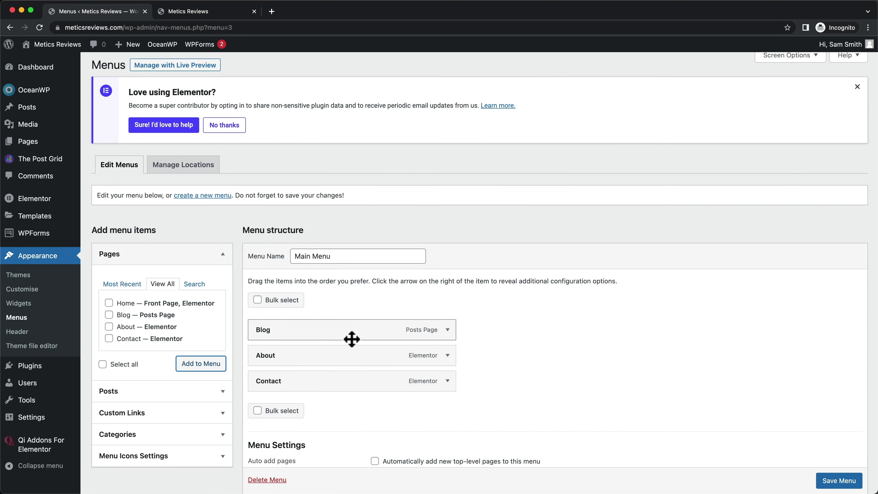
pyautogui.moveTo(260, 358); pyautogui.dragTo(290, 355)
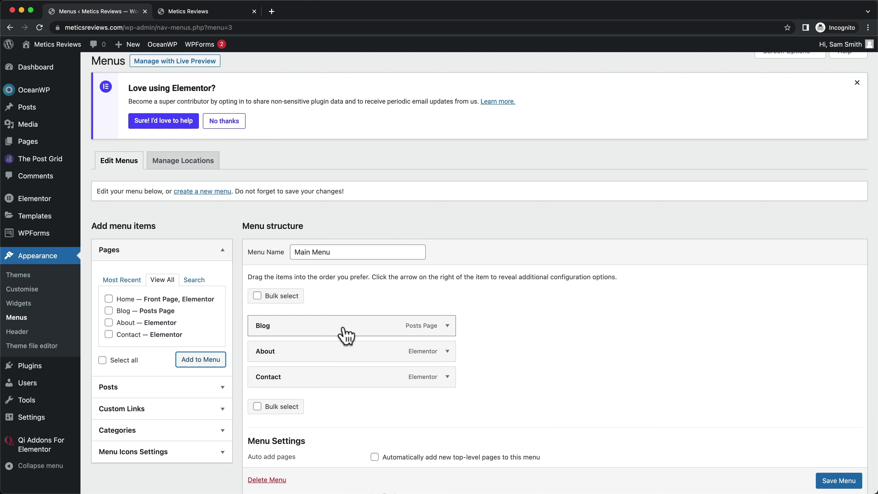
# Step: Assign the menu to the Main display location and save it
pyautogui.scroll(-5, 583, 326)
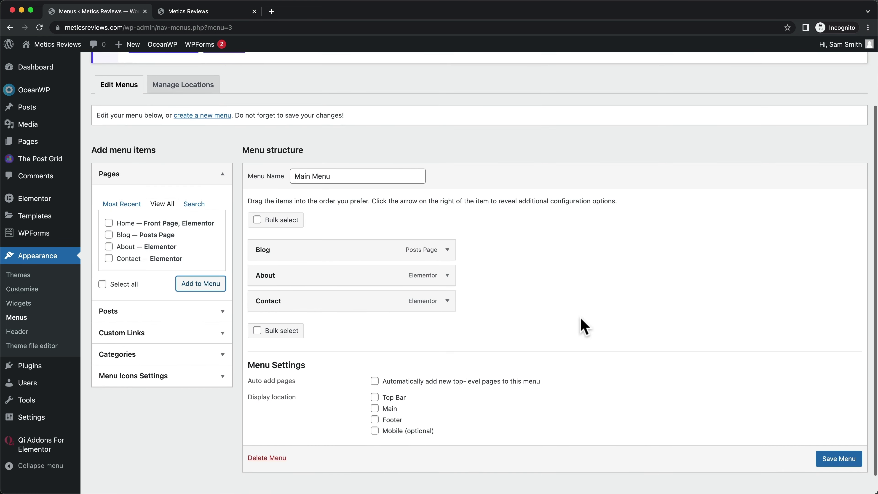
pyautogui.scroll(-1, 392, 372)
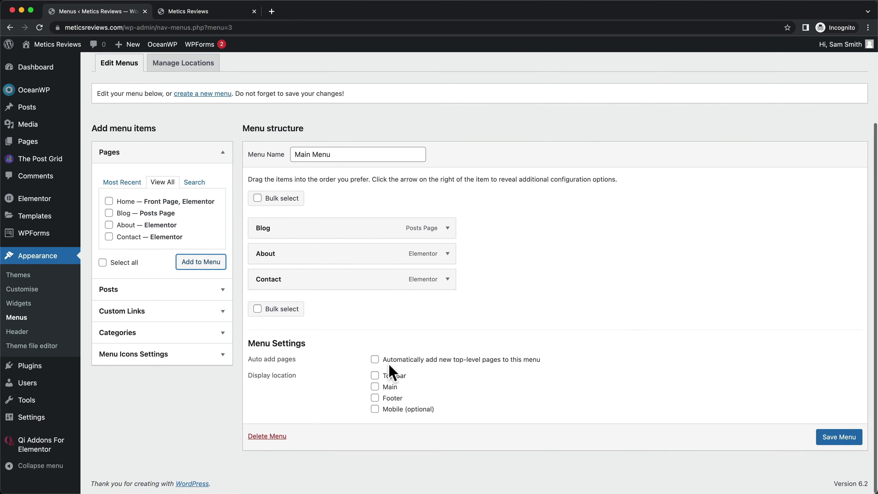
pyautogui.tripleClick(255, 378)
pyautogui.click(305, 387)
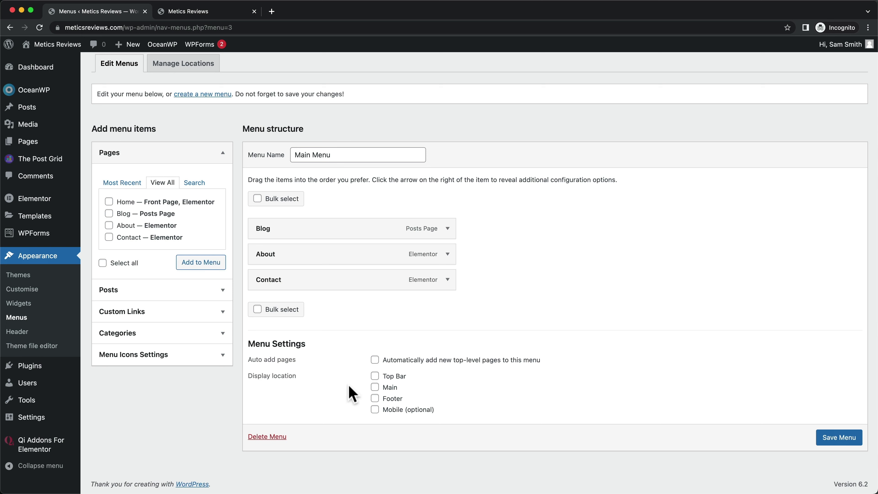
pyautogui.click(376, 389)
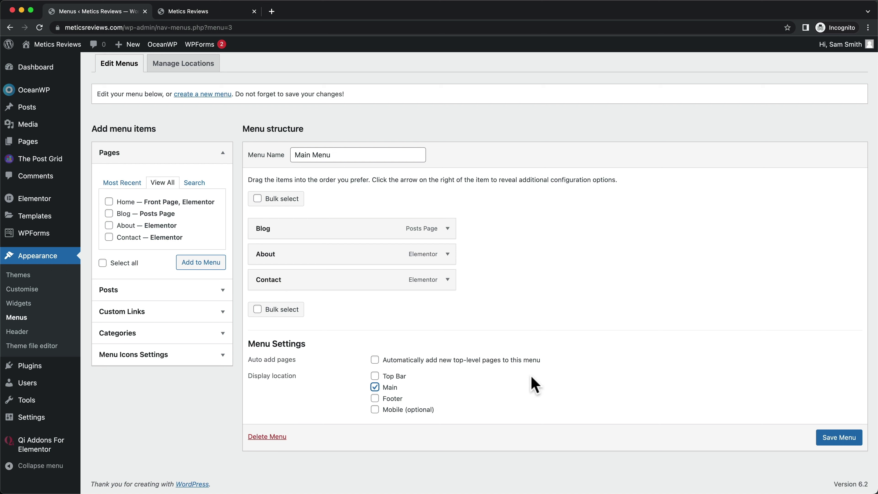
pyautogui.click(832, 440)
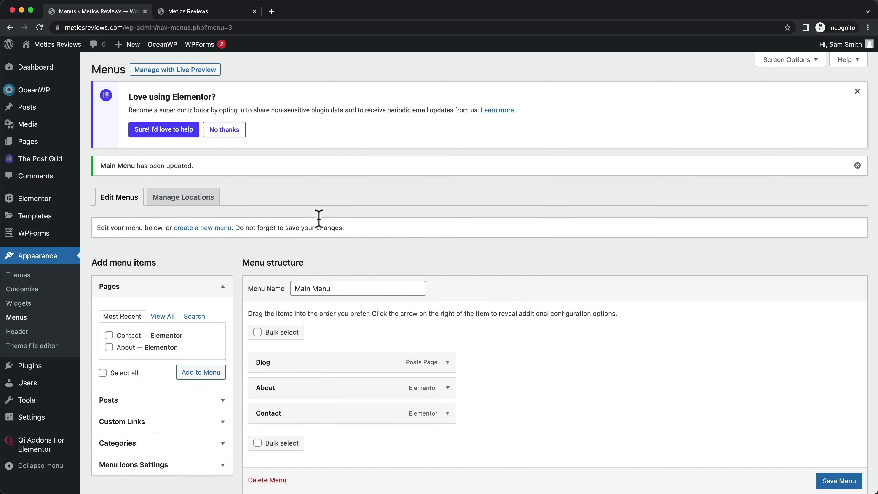
# Step: View the live site's homepage and compare its header with the demo site's header
pyautogui.moveTo(59, 47)
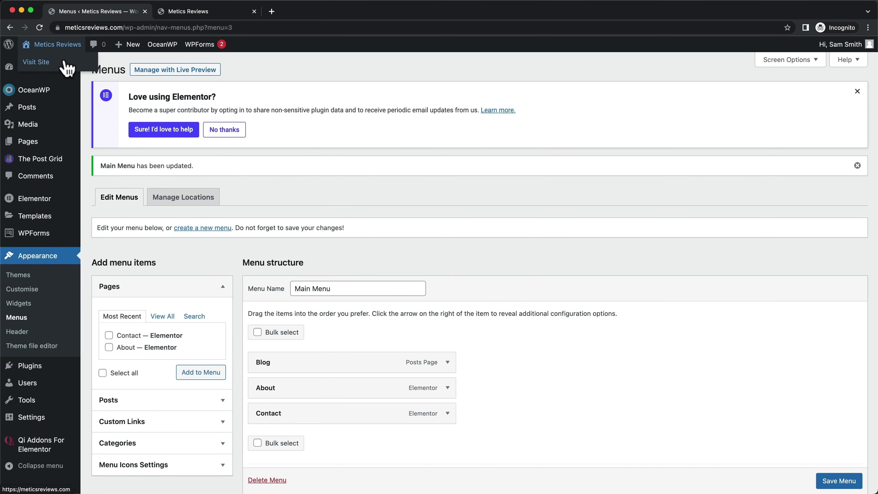
pyautogui.rightClick(48, 62)
pyautogui.click(73, 66)
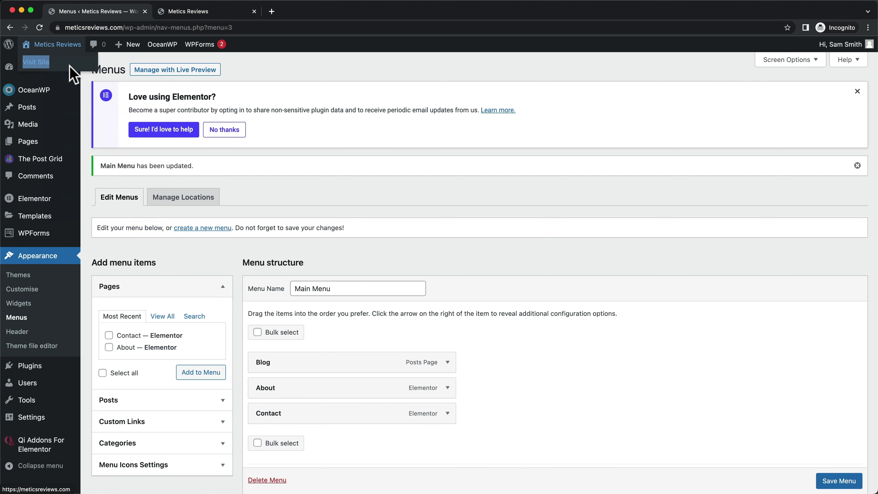
pyautogui.click(209, 14)
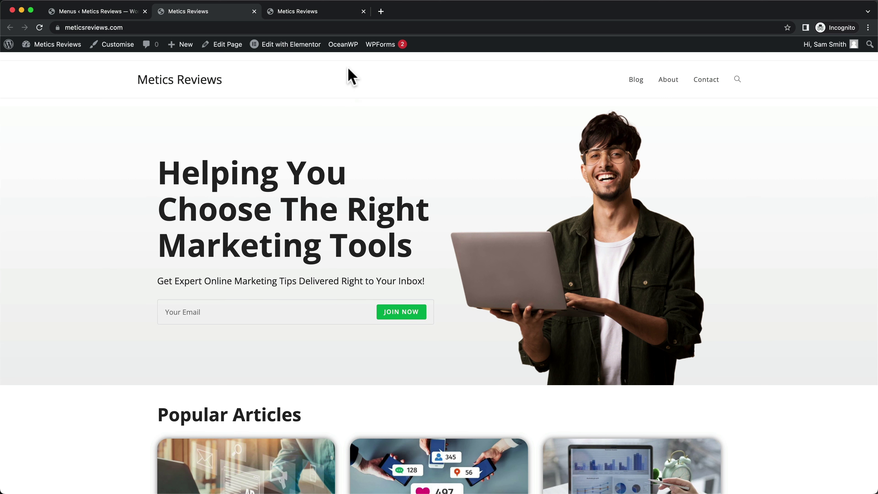
pyautogui.click(313, 14)
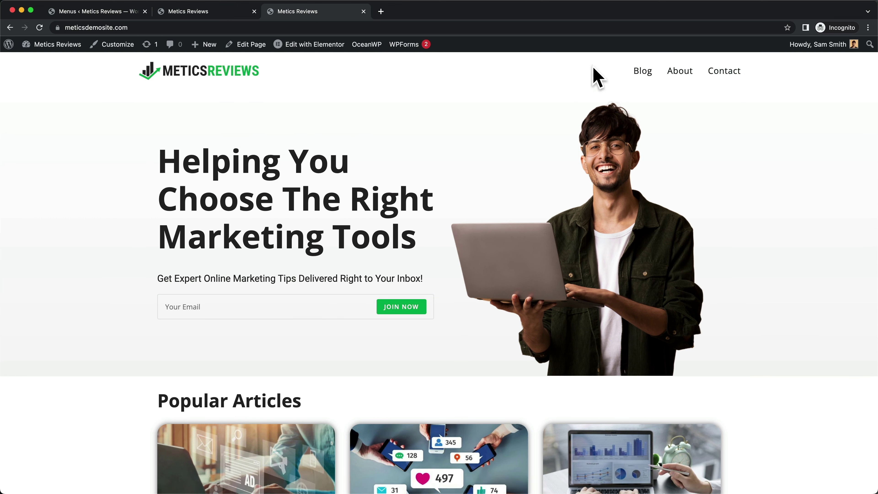
pyautogui.click(223, 11)
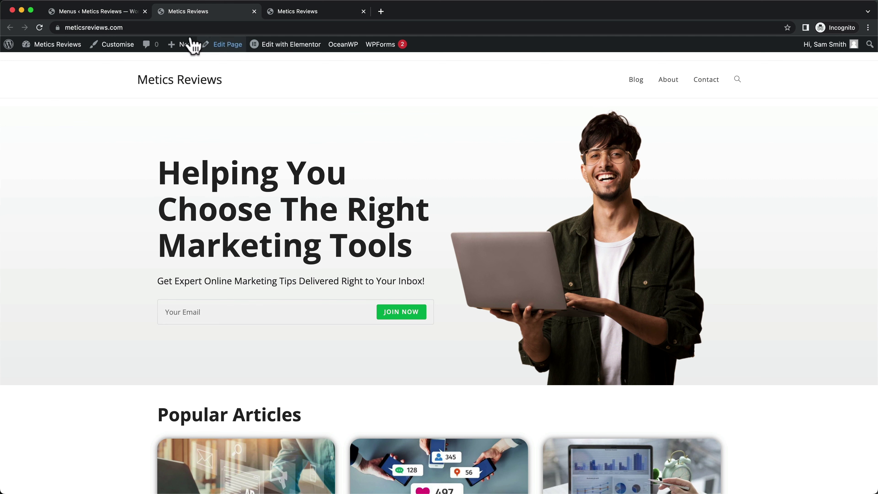
# Step: Disable the top bar in the theme customiser's general Top Bar settings and publish the change
pyautogui.click(123, 50)
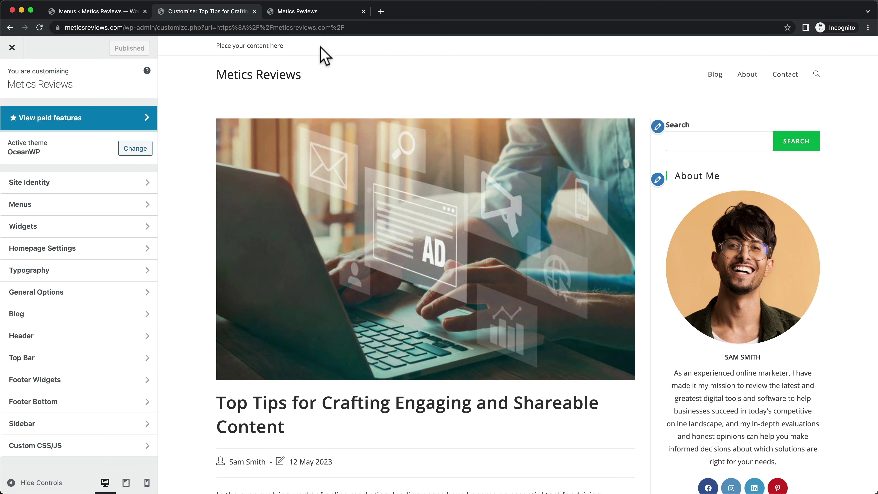
pyautogui.moveTo(320, 48); pyautogui.dragTo(216, 46)
pyautogui.click(319, 52)
pyautogui.click(30, 359)
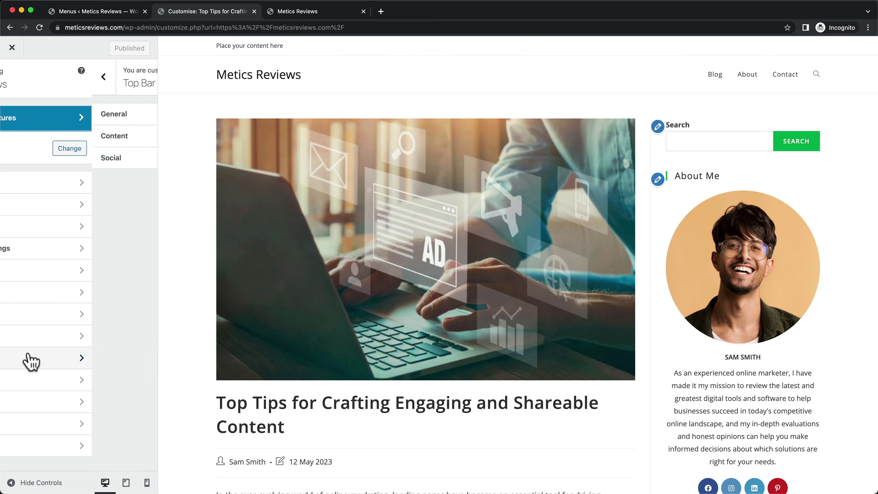
pyautogui.click(87, 117)
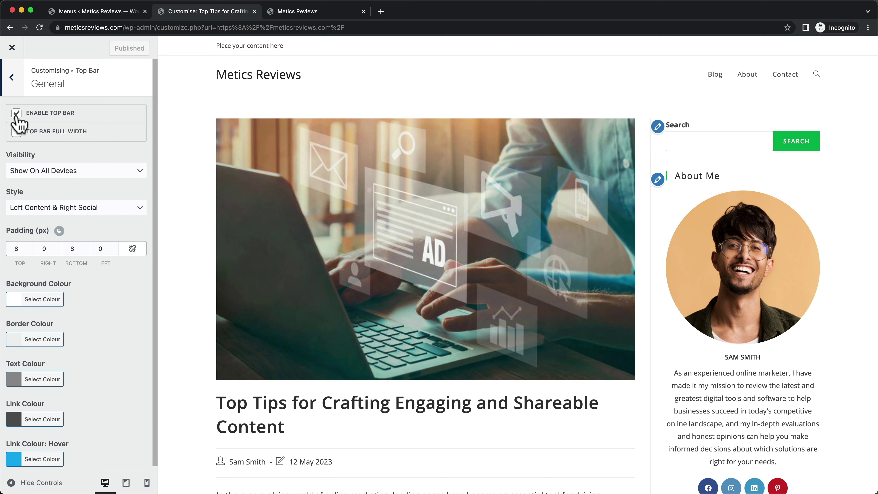
pyautogui.click(16, 114)
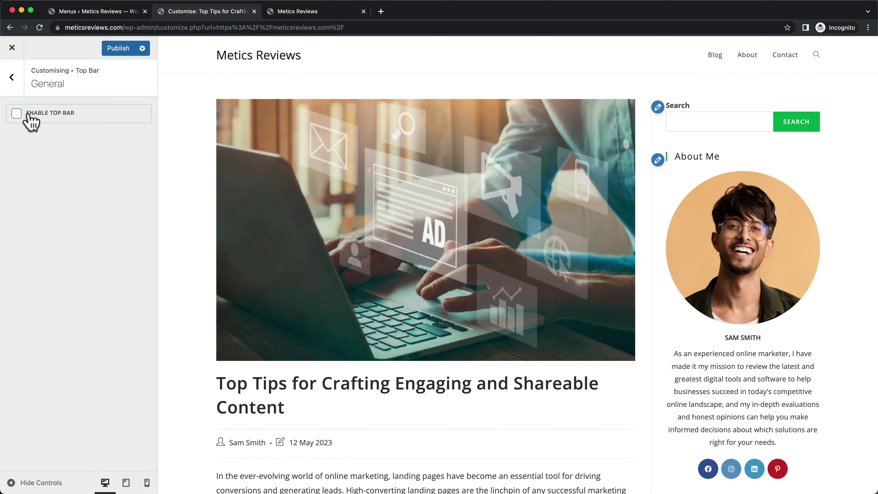
pyautogui.click(116, 49)
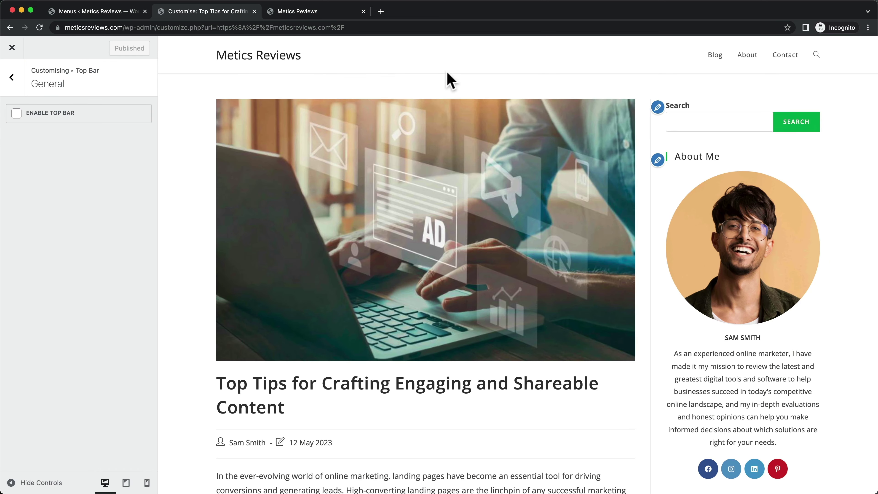
# Step: Turn off the header's bottom border in the general Header settings and publish the change
pyautogui.click(9, 92)
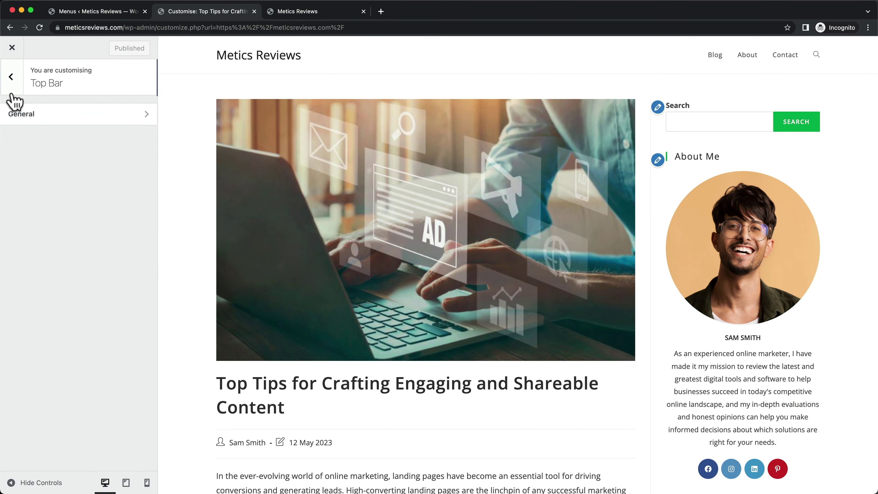
pyautogui.click(18, 81)
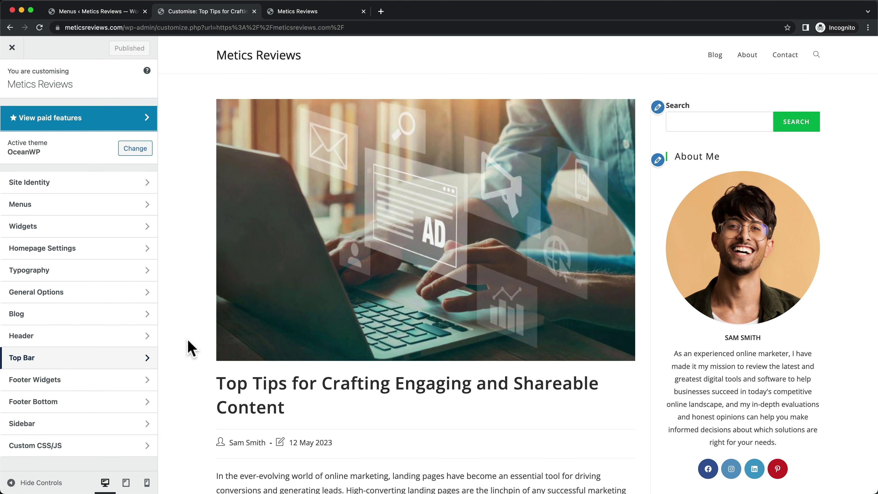
pyautogui.click(104, 342)
pyautogui.click(96, 115)
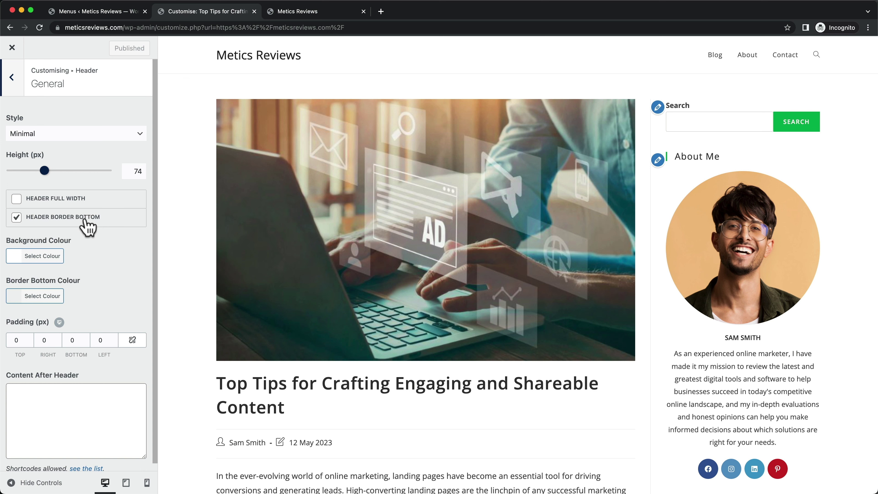
pyautogui.click(16, 217)
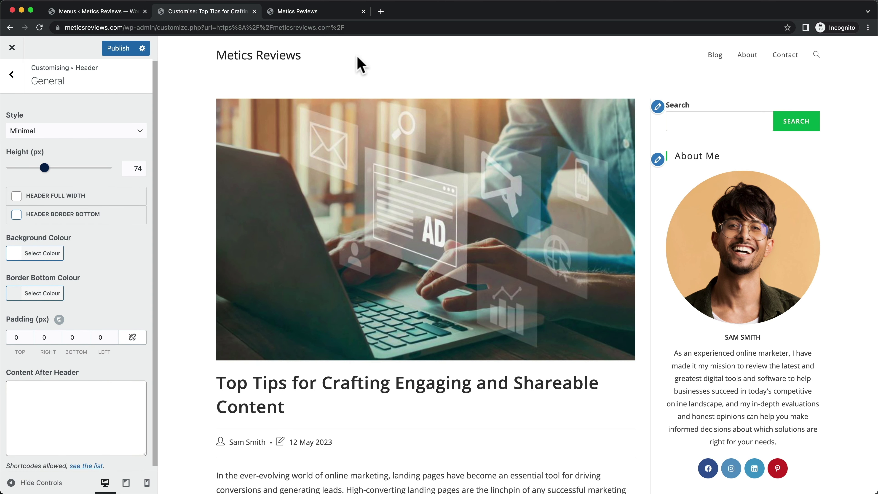
pyautogui.click(122, 52)
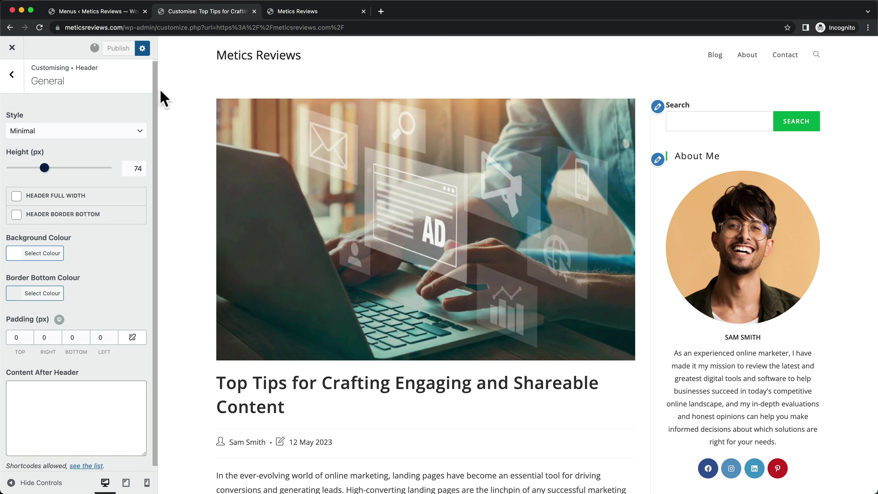
# Step: Check the demo site's menu hover effect and set the header menu's links effect to Underline From Left
pyautogui.click(13, 81)
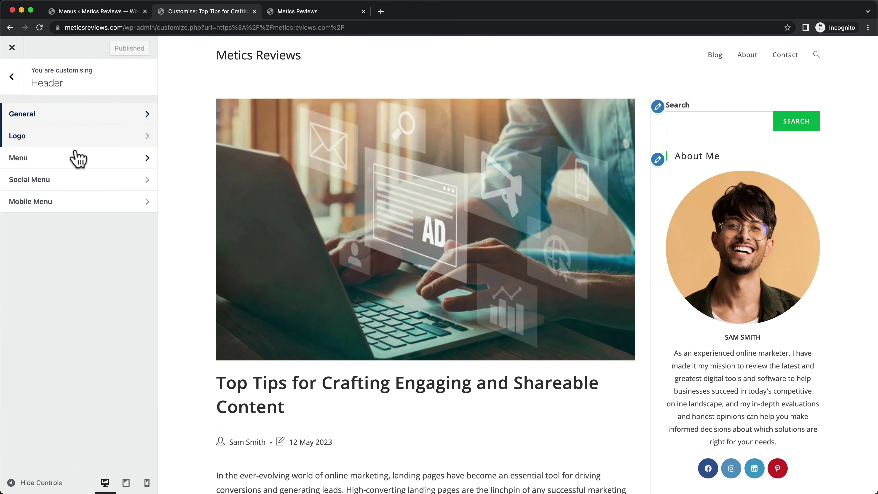
pyautogui.click(78, 162)
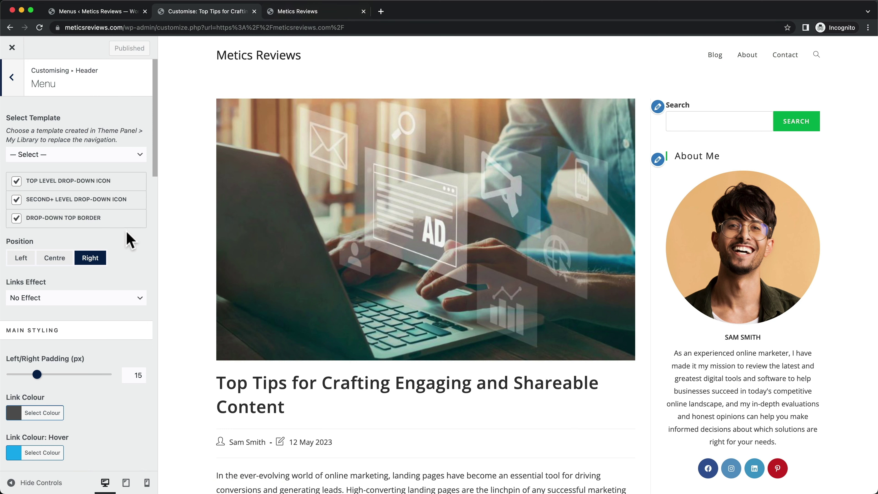
pyautogui.click(341, 14)
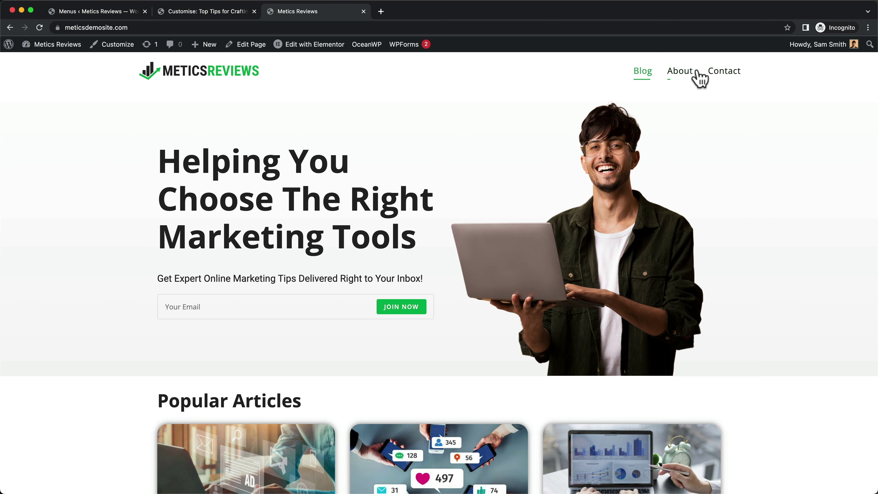
pyautogui.click(202, 12)
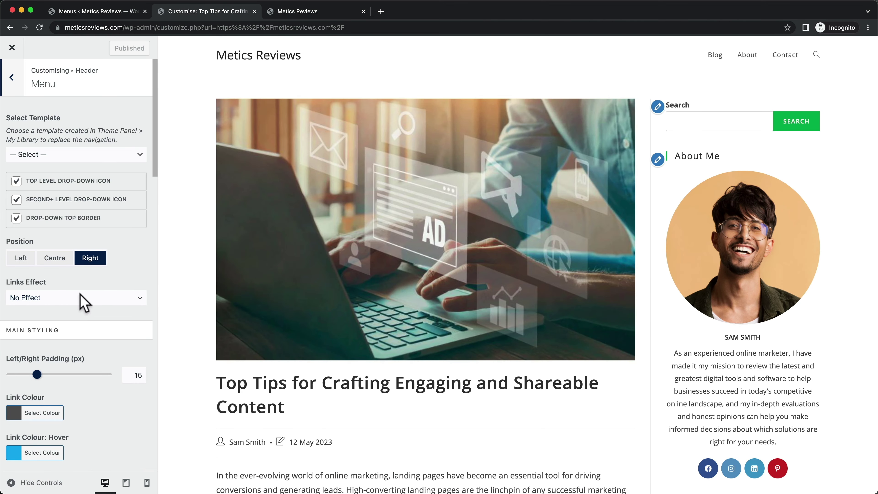
pyautogui.click(85, 298)
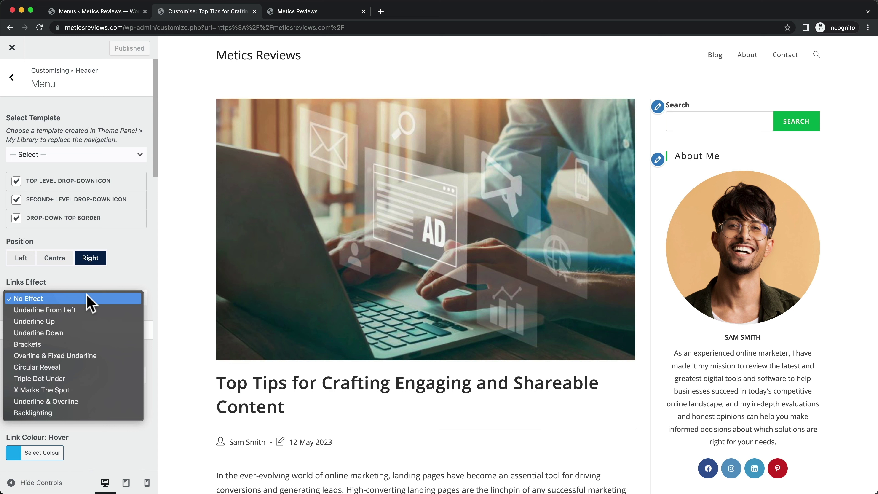
pyautogui.click(76, 310)
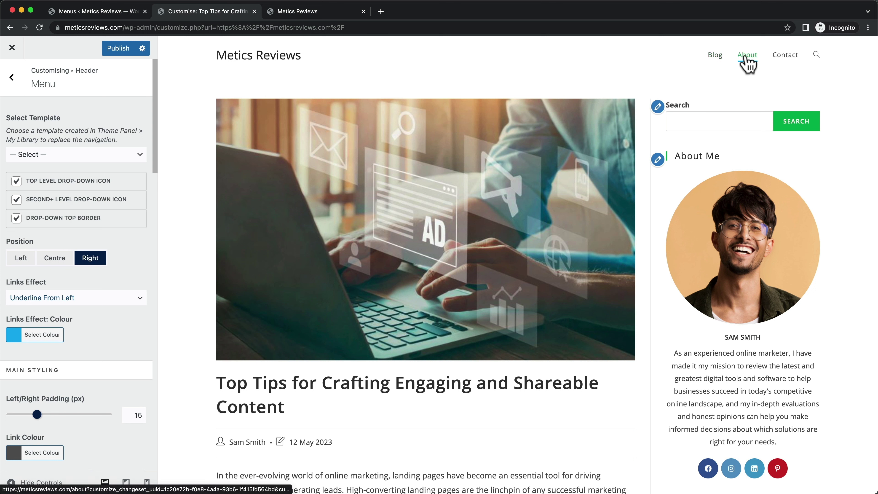
# Step: Copy the green 00B150 from the Coolors palette and apply it as the header menu's links effect colour
pyautogui.scroll(-1, 140, 324)
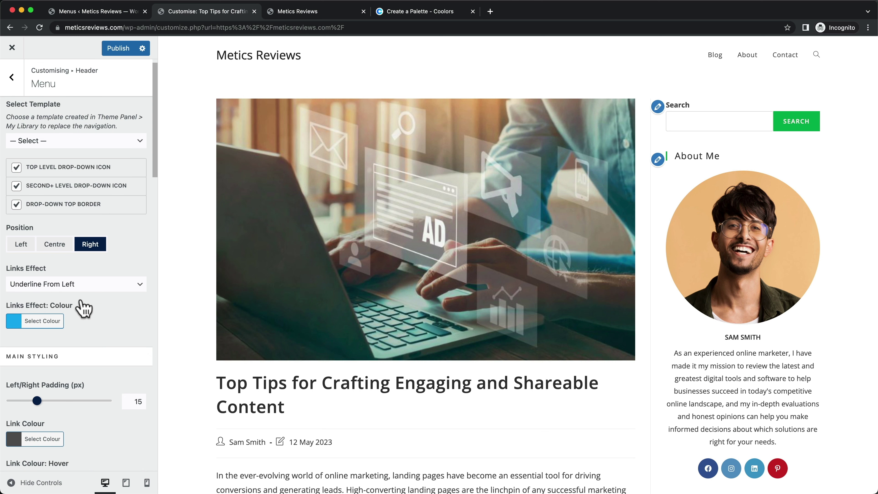
pyautogui.click(18, 323)
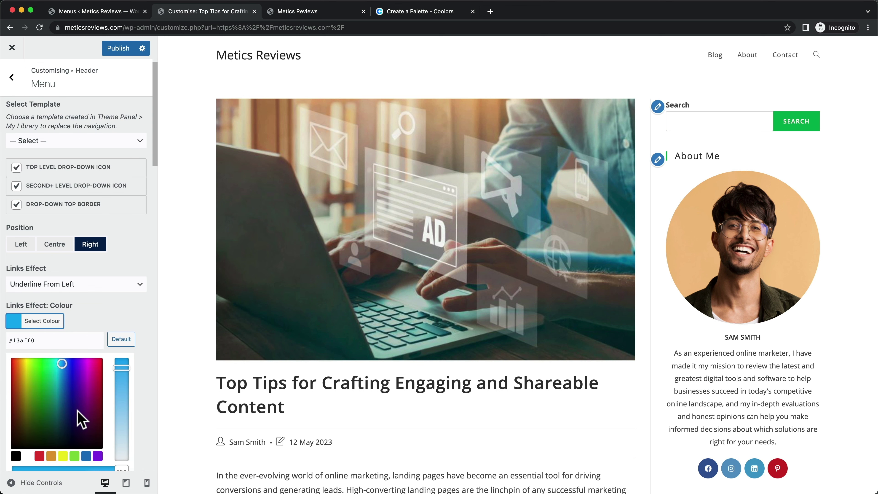
pyautogui.click(414, 13)
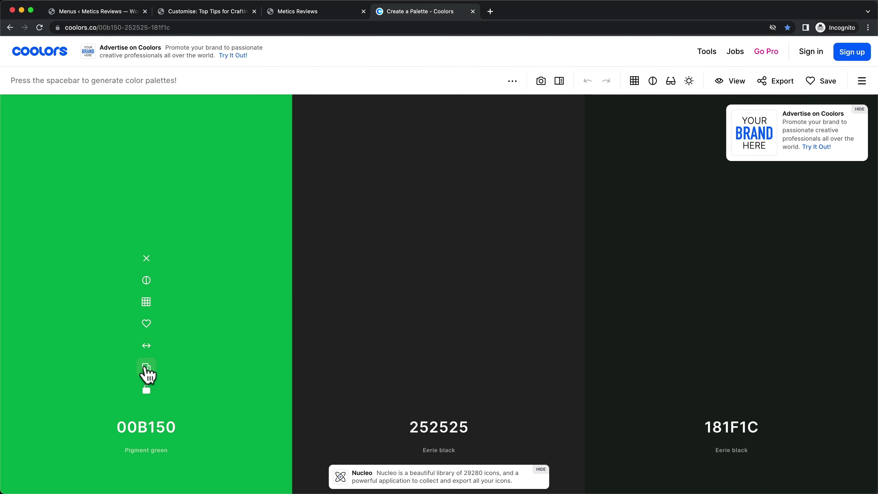
pyautogui.click(147, 368)
pyautogui.click(172, 12)
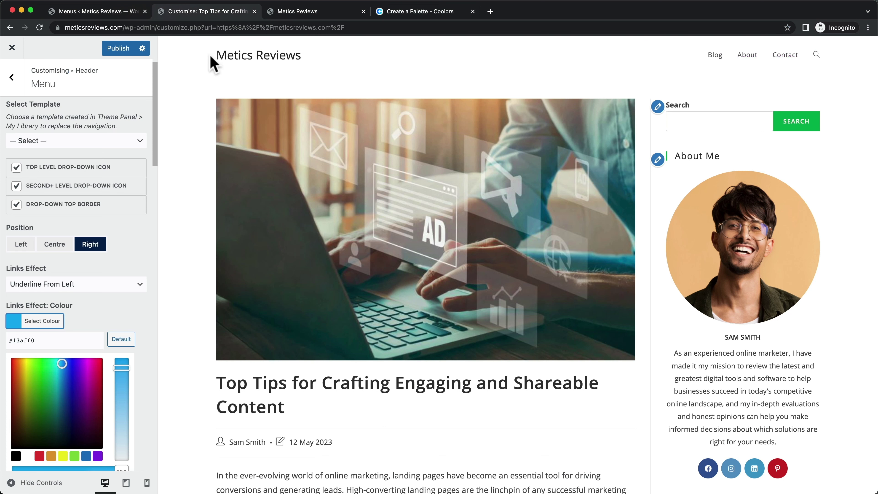
pyautogui.moveTo(36, 340); pyautogui.dragTo(8, 341)
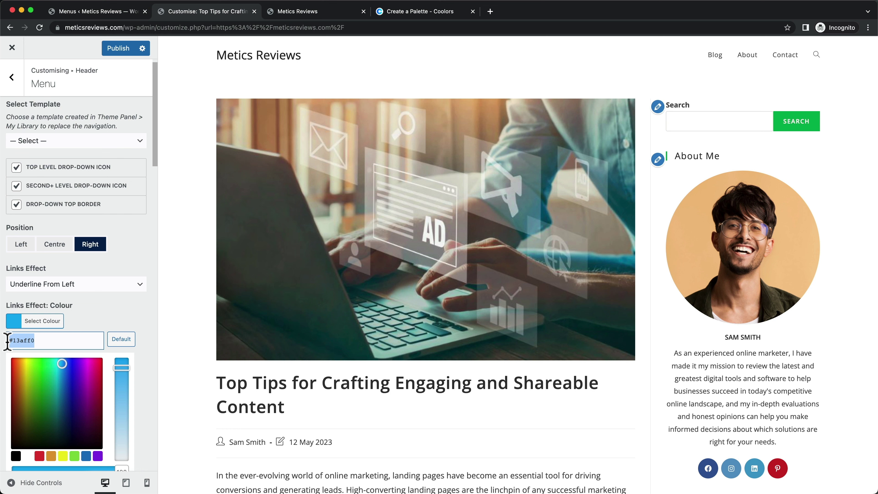
pyautogui.press('super+v')
pyautogui.scroll(-1, 147, 290)
pyautogui.click(143, 293)
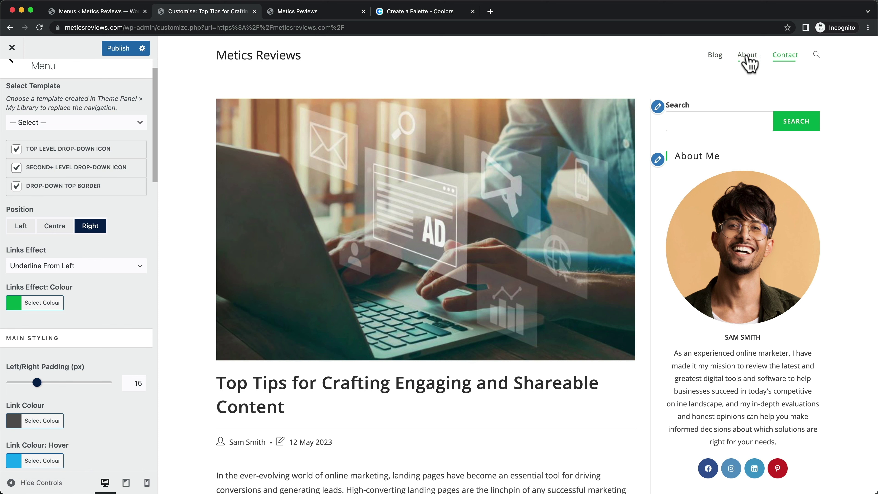
# Step: Copy the dark shade 252525 from the Coolors palette and apply it as the header menu's main link colour
pyautogui.scroll(-3, 105, 273)
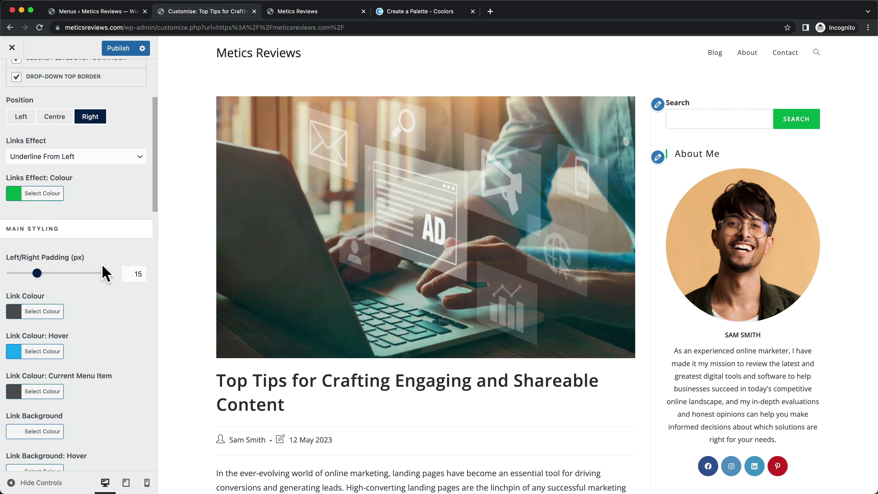
pyautogui.scroll(-2, 108, 271)
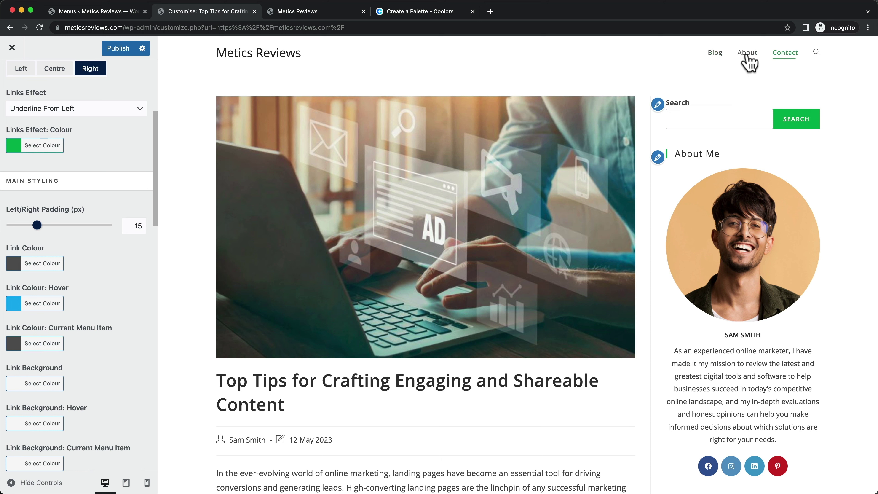
pyautogui.click(12, 266)
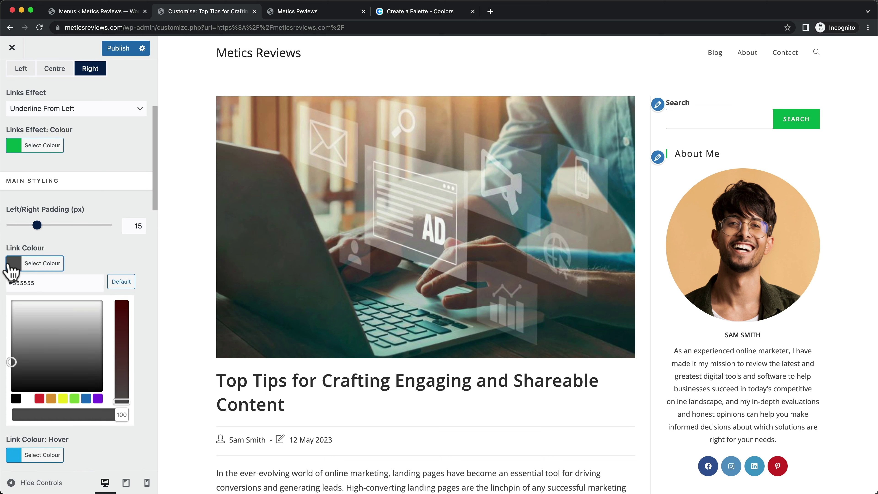
pyautogui.click(441, 12)
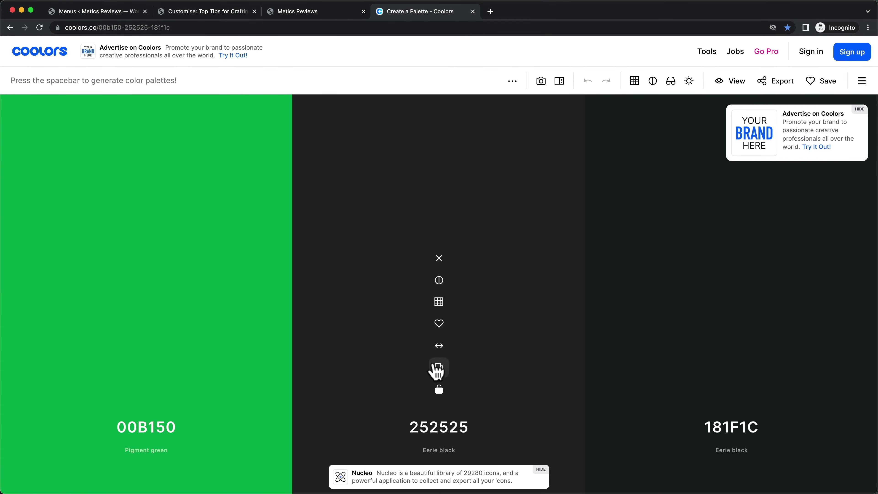
pyautogui.click(438, 368)
pyautogui.click(179, 12)
pyautogui.moveTo(38, 283); pyautogui.dragTo(12, 281)
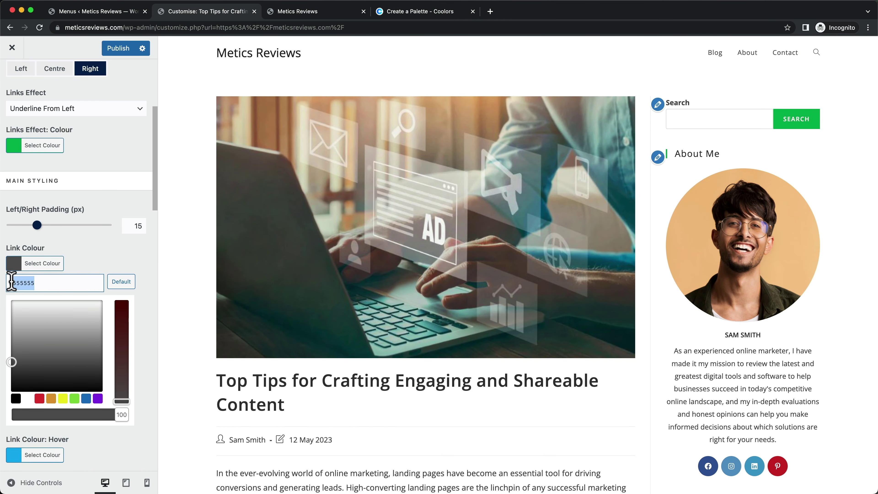
pyautogui.press('cmd+v')
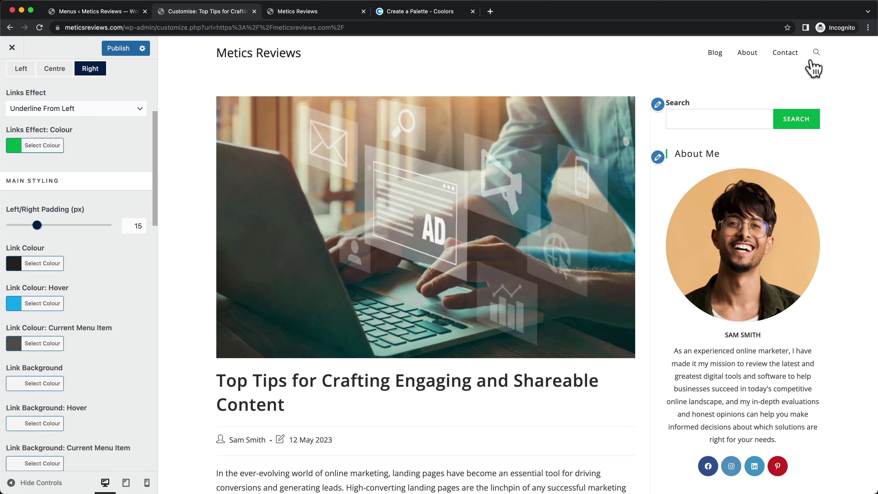
# Step: Set the header menu's search icon style to Disabled and publish the menu changes
pyautogui.scroll(-15, 117, 322)
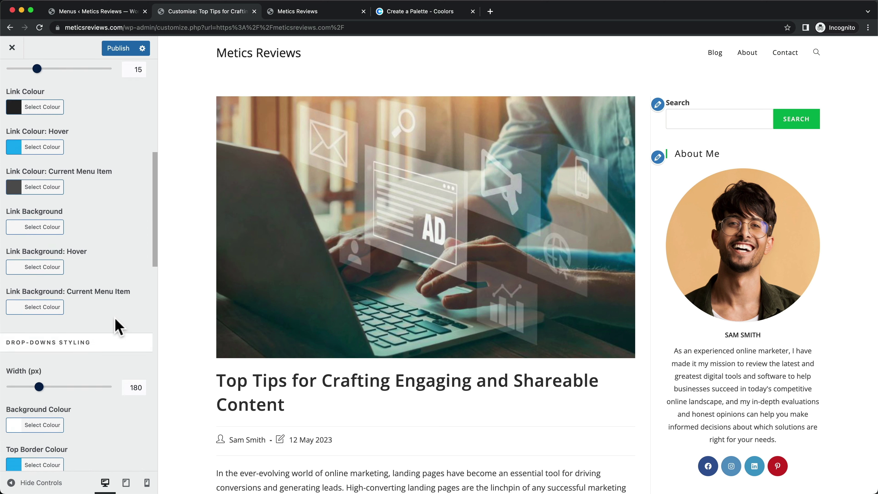
pyautogui.scroll(-3, 124, 323)
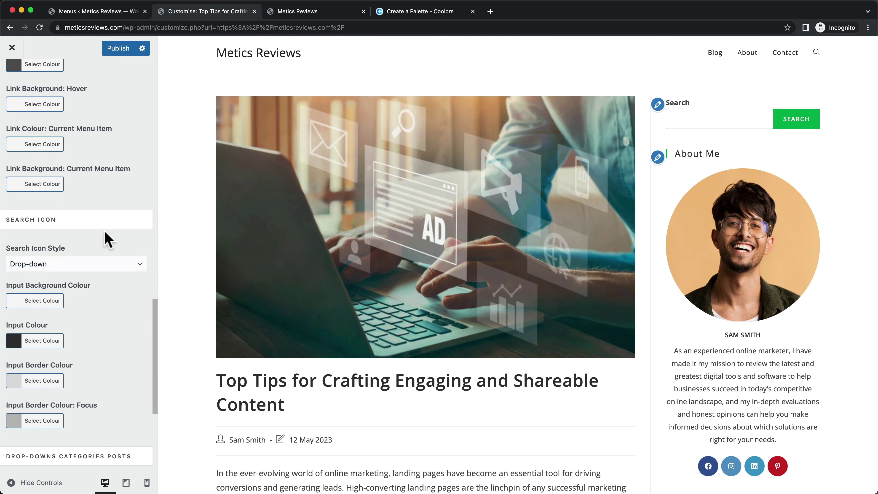
pyautogui.click(52, 270)
pyautogui.click(63, 253)
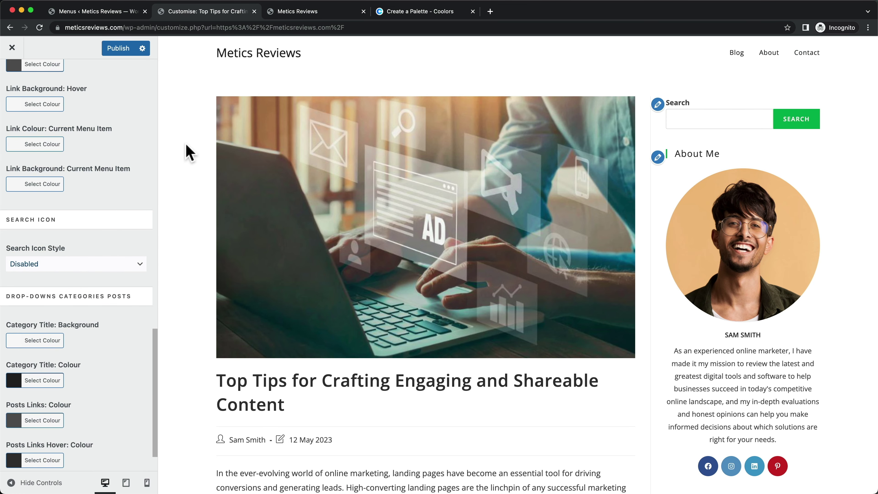
pyautogui.click(127, 48)
# Step: Set the main menu's font size to 17px in the Typography settings and publish the change
pyautogui.scroll(10, 128, 320)
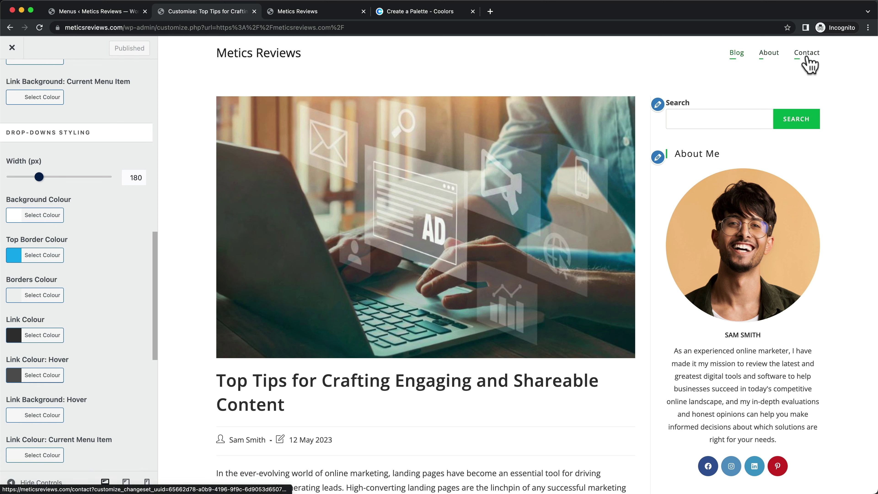
pyautogui.scroll(15, 79, 228)
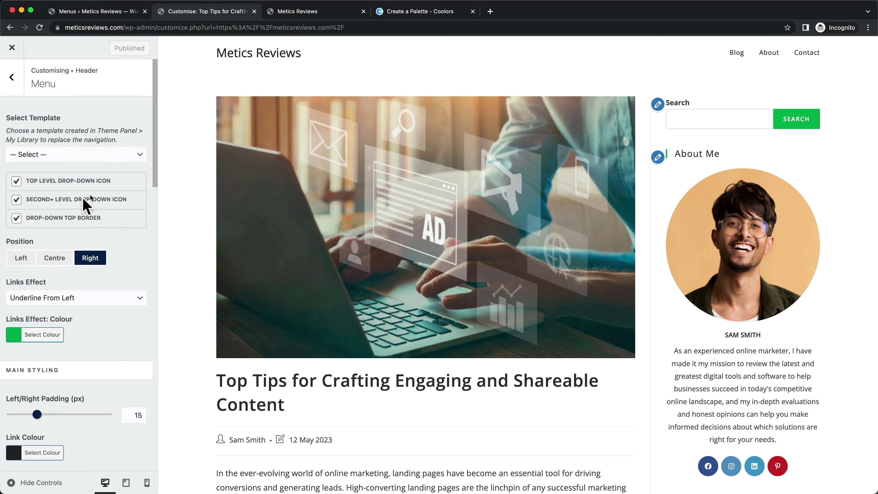
pyautogui.click(14, 81)
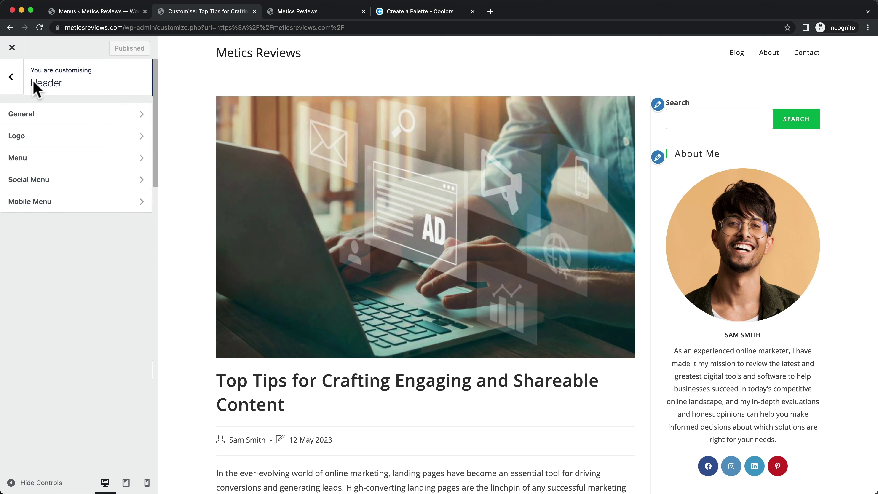
pyautogui.click(16, 83)
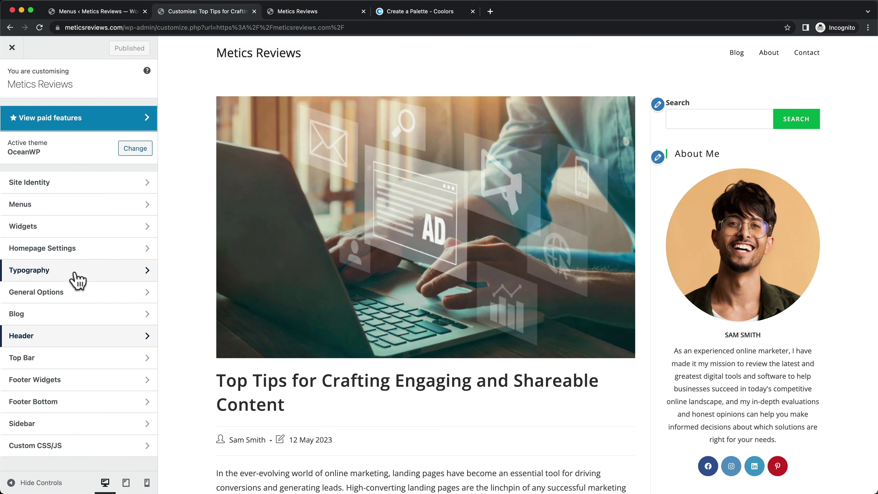
pyautogui.click(93, 275)
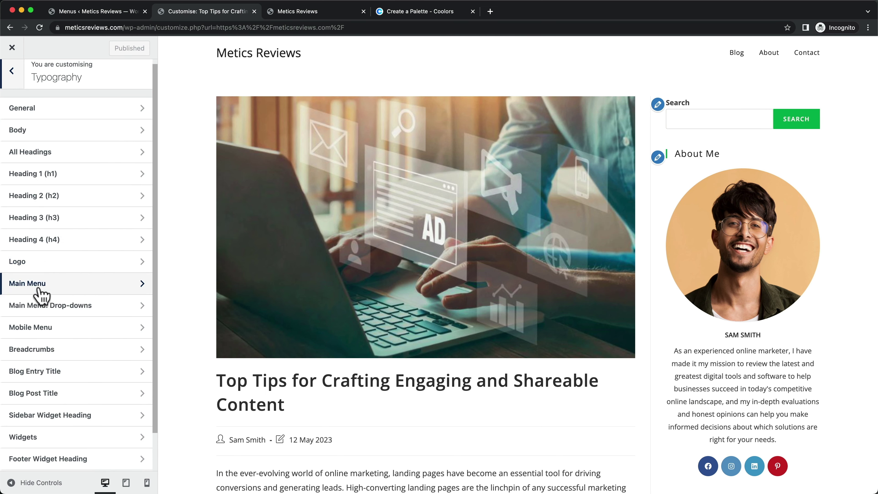
pyautogui.click(91, 293)
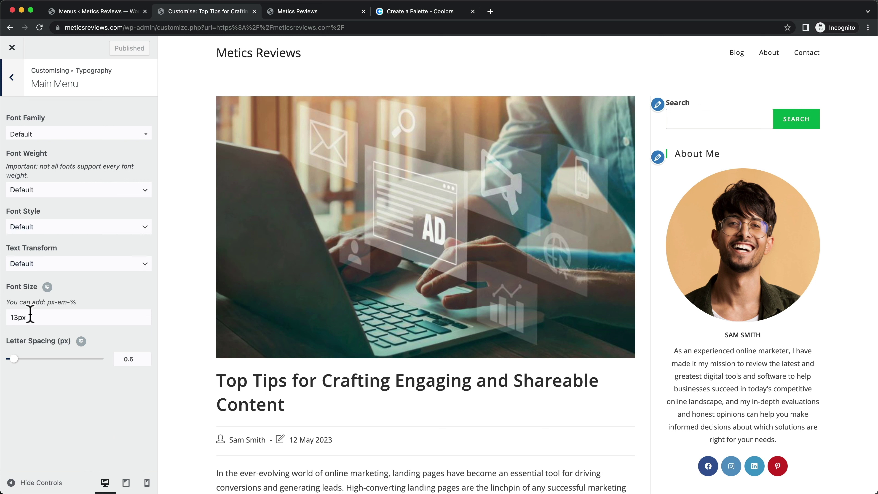
pyautogui.click(19, 318)
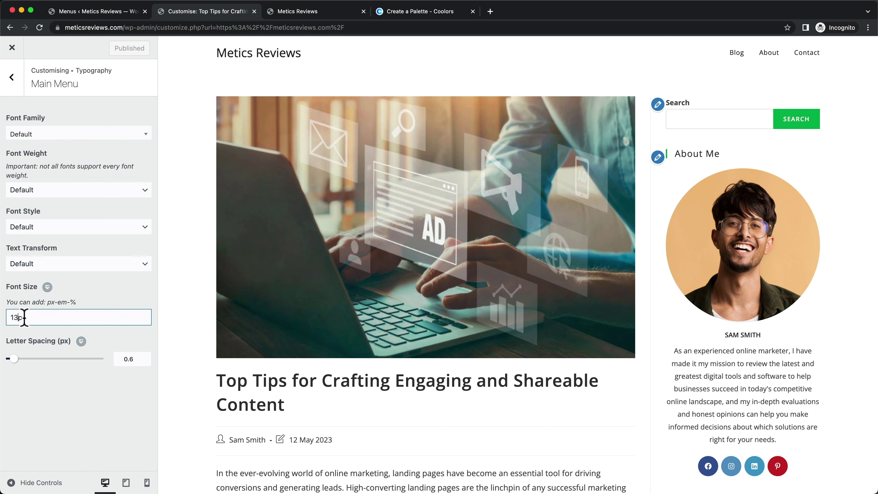
pyautogui.press('BackSpace')
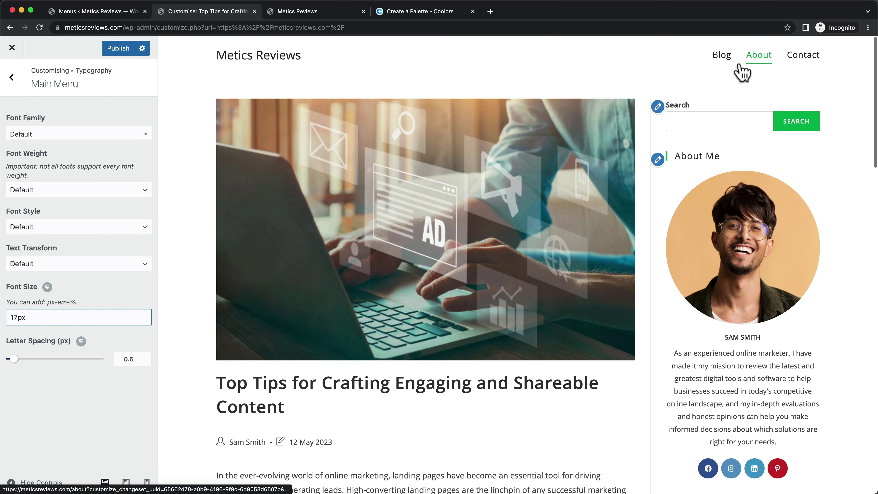
pyautogui.click(118, 50)
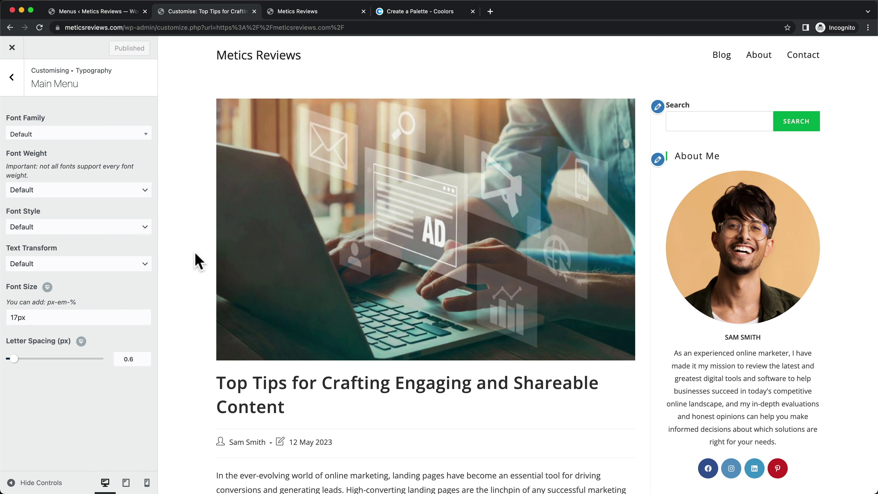
# Step: Upload light_bg.png from the Logo folder to the media library and select it as the header logo
pyautogui.click(12, 78)
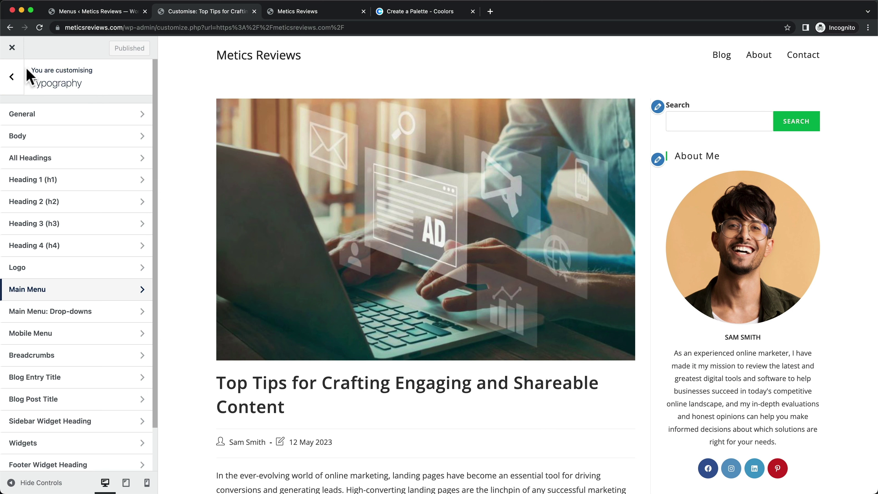
pyautogui.click(14, 77)
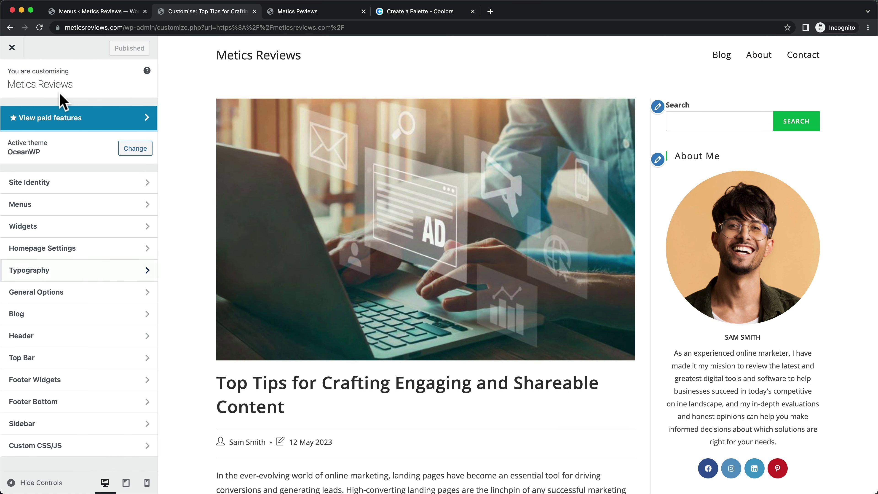
pyautogui.click(104, 338)
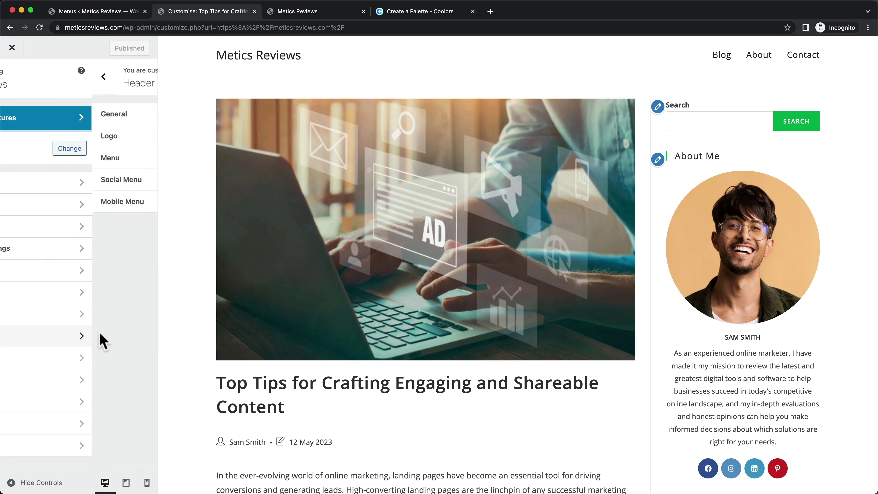
pyautogui.click(130, 136)
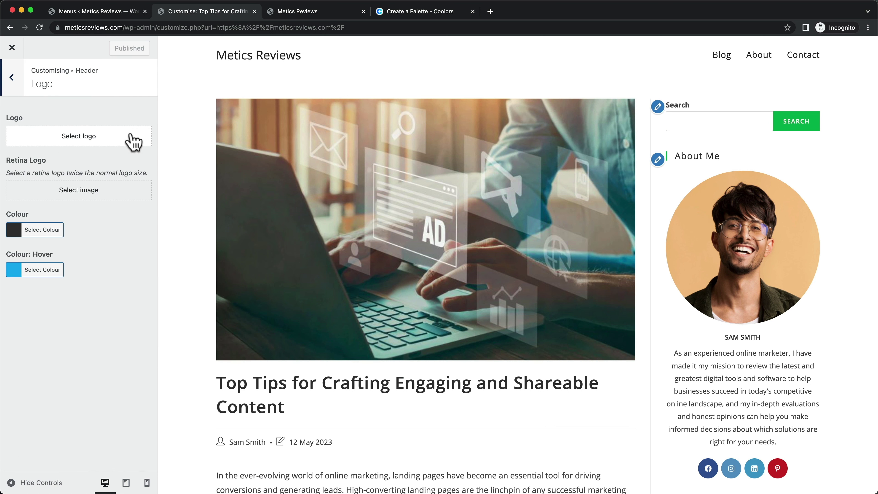
pyautogui.click(67, 141)
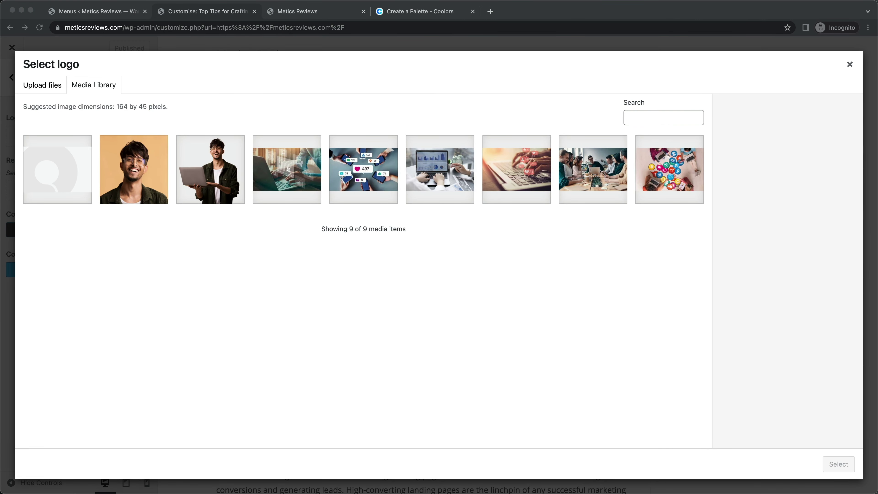
pyautogui.moveTo(55, 477); pyautogui.dragTo(272, 241)
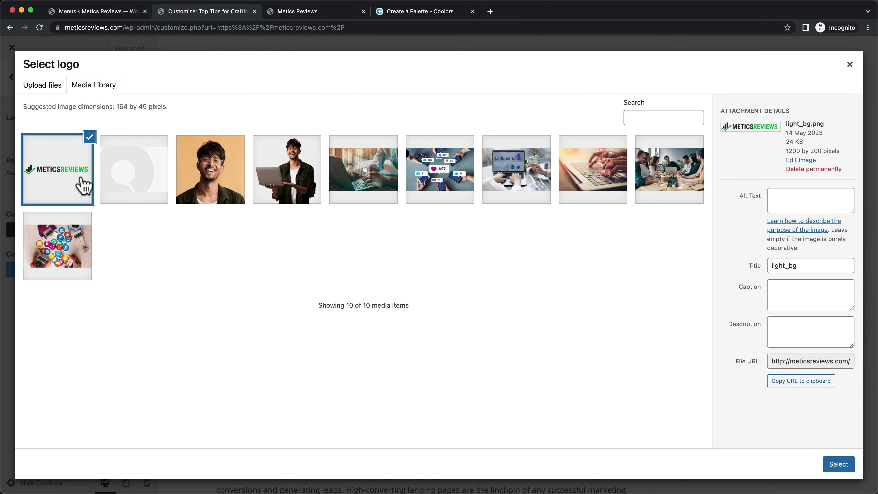
pyautogui.click(838, 465)
# Step: Widen the logo's crop area on both sides, crop it, and set the logo's maximum width to 268 px
pyautogui.moveTo(622, 126); pyautogui.dragTo(739, 127)
pyautogui.moveTo(255, 127); pyautogui.dragTo(138, 127)
pyautogui.click(825, 467)
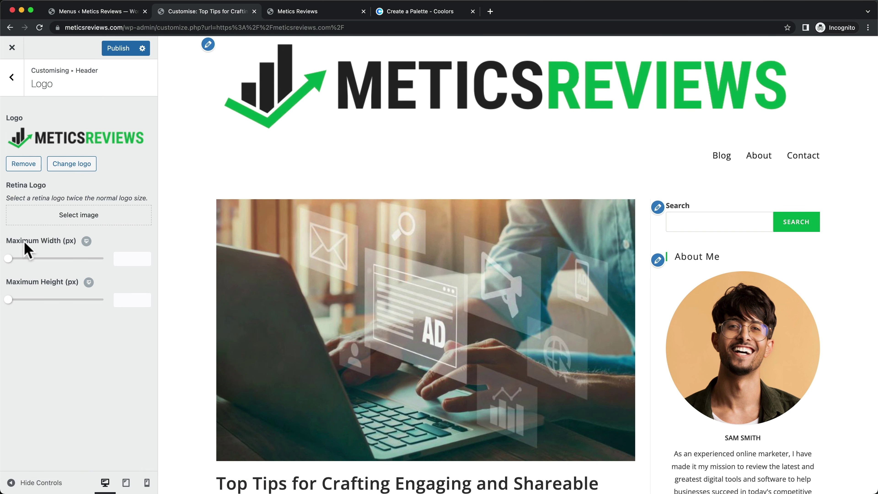
pyautogui.moveTo(14, 265); pyautogui.dragTo(64, 265)
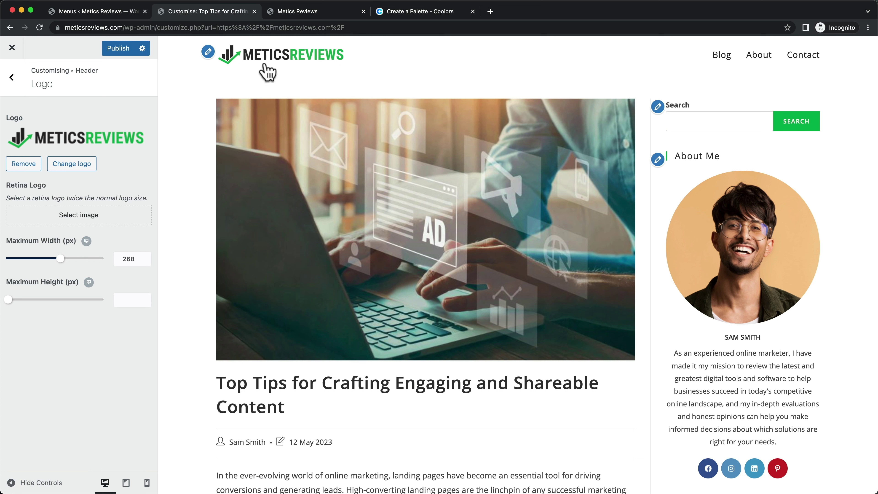
# Step: Switch to Canva and create a new custom-size design of 1400 × 200 px
pyautogui.hotkey('ctrl', 'Up')
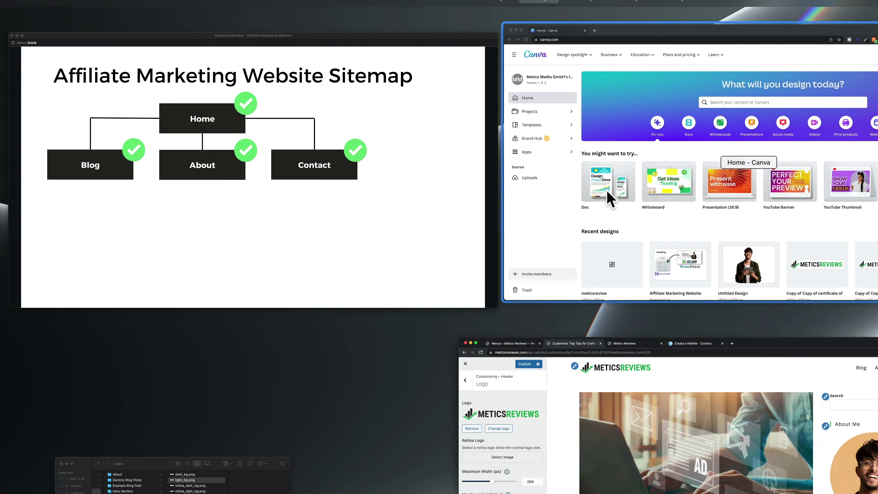
pyautogui.click(678, 189)
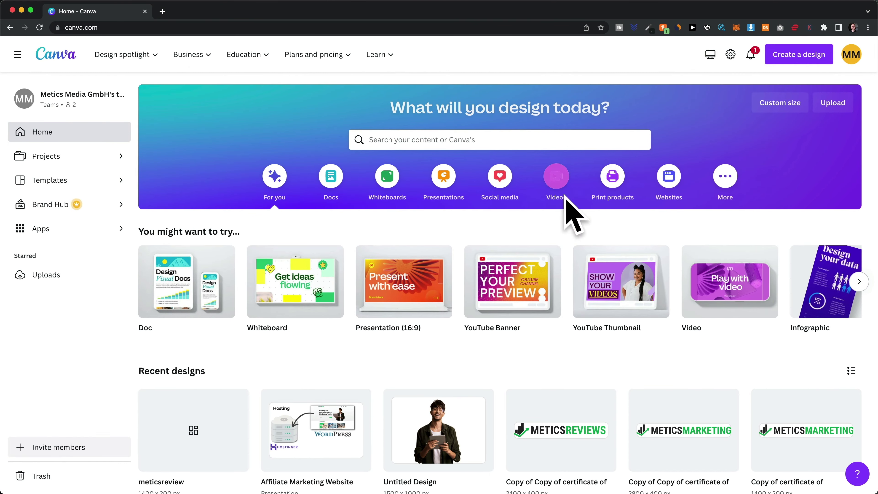
pyautogui.click(809, 56)
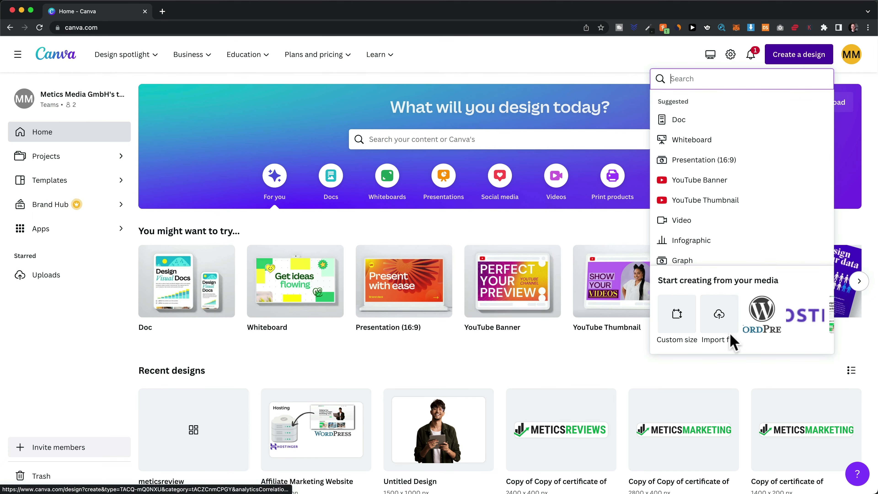
pyautogui.click(678, 320)
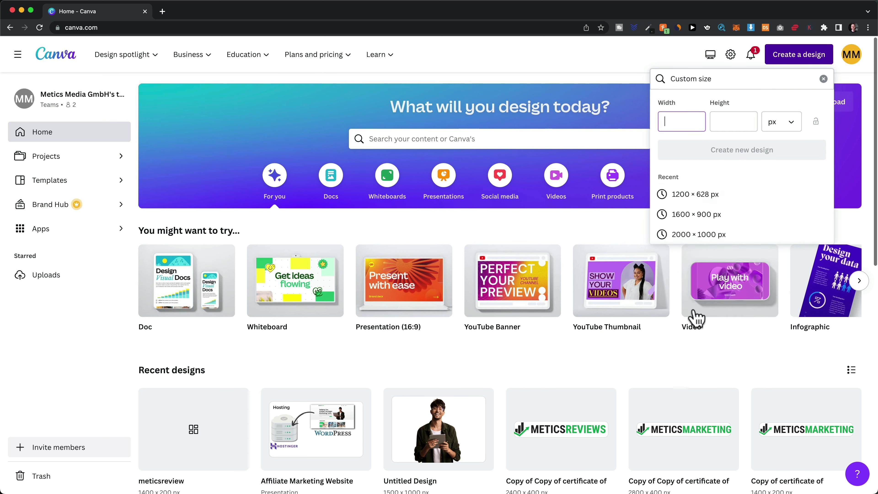
pyautogui.write('1400')
pyautogui.press('Tab')
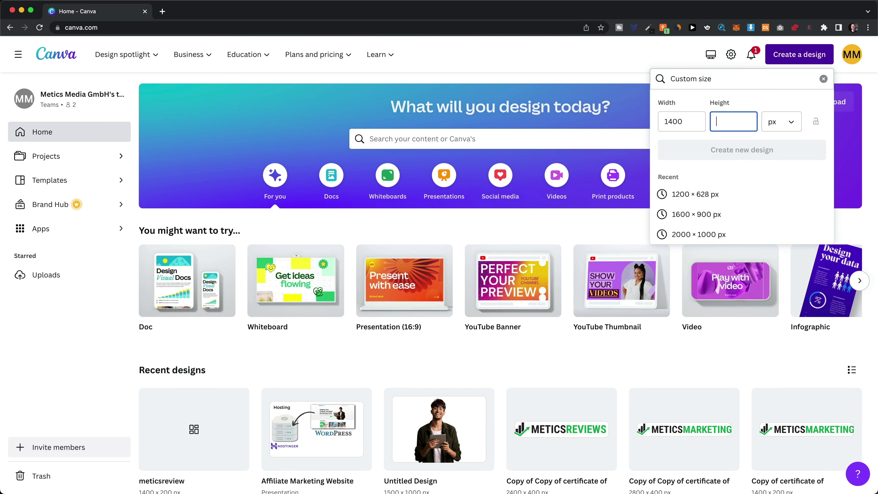
pyautogui.write('200')
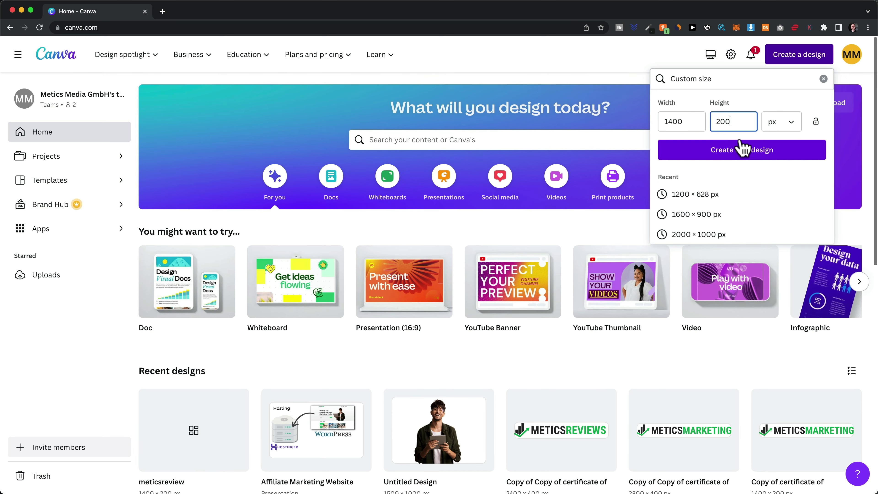
pyautogui.click(726, 156)
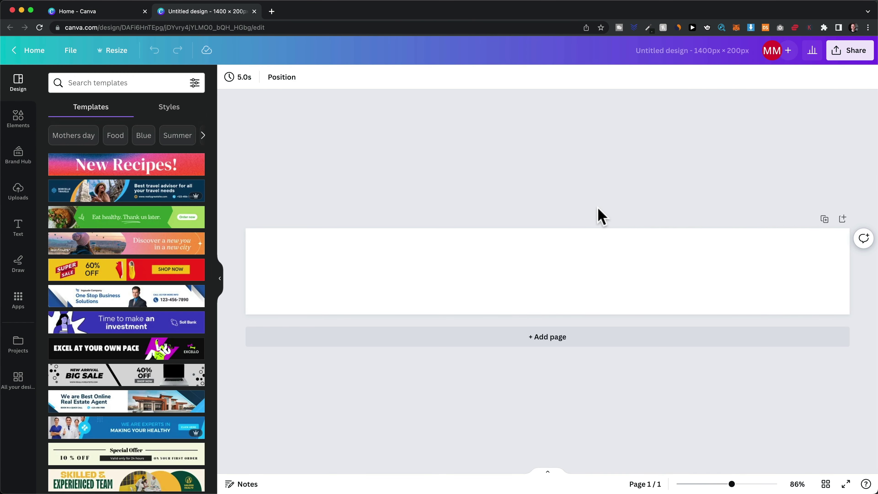
# Step: Add a heading reading "meticsreviews" to the design and format it in uppercase
pyautogui.click(13, 231)
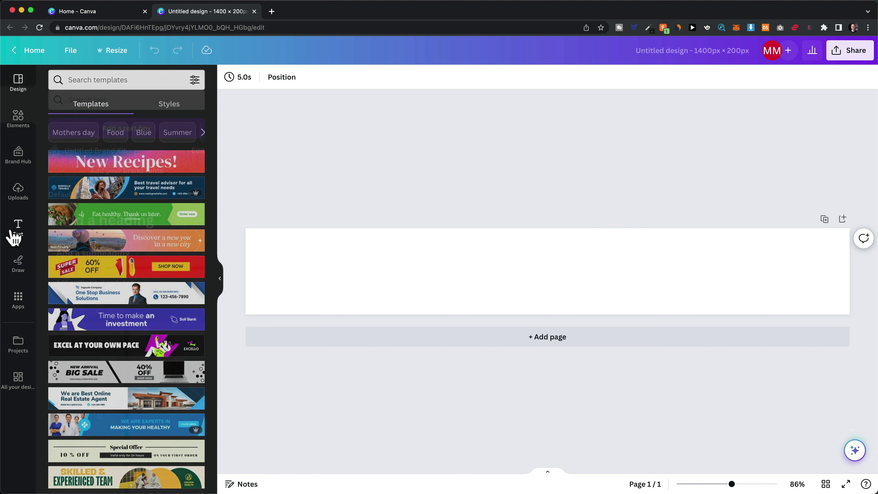
pyautogui.click(73, 210)
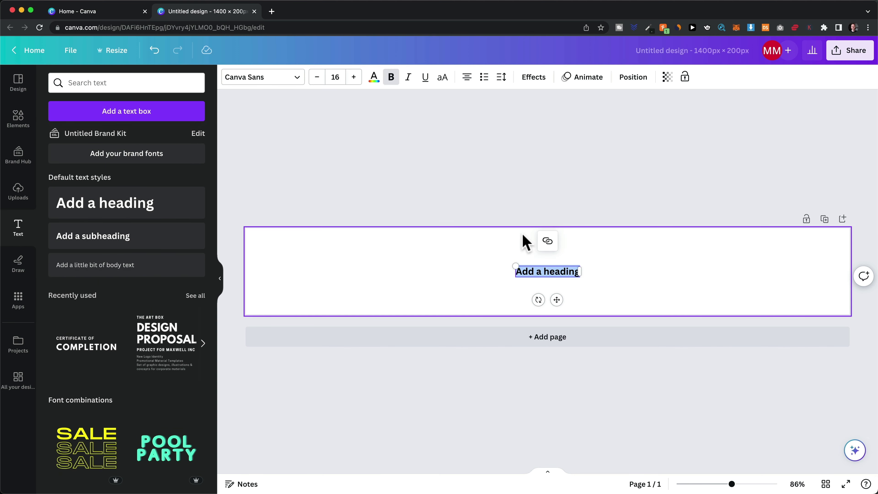
pyautogui.write('meticsreviews')
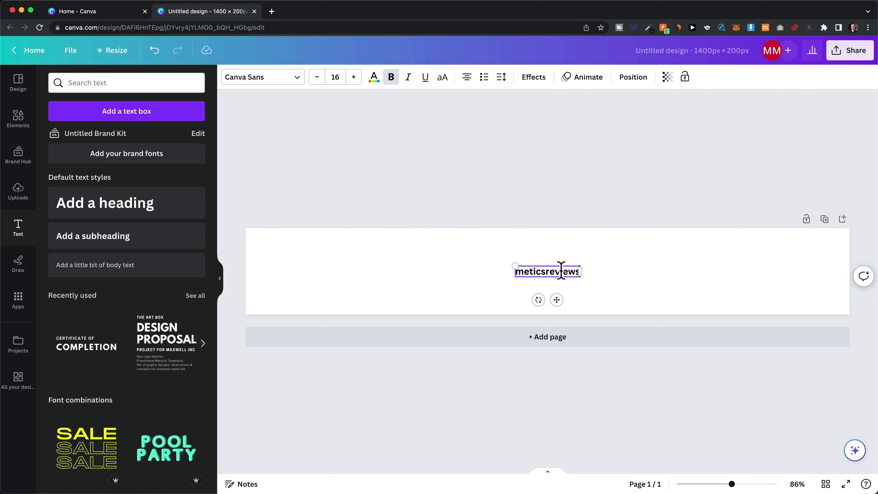
pyautogui.click(442, 77)
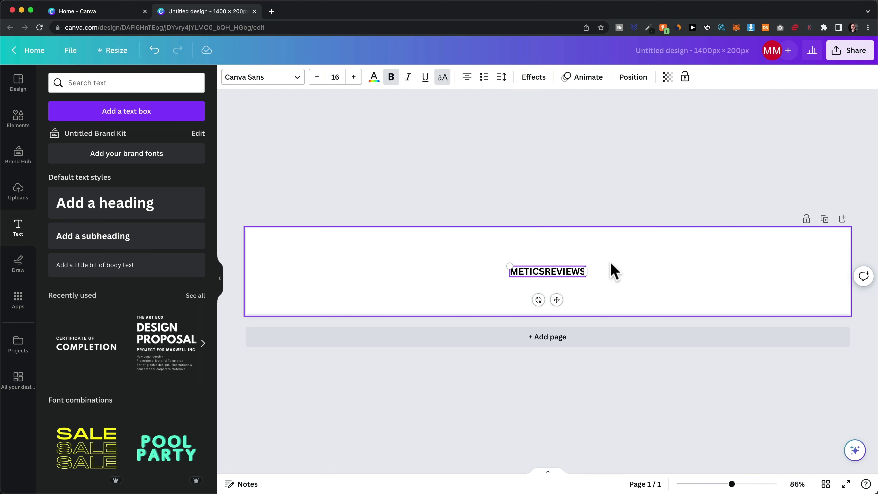
# Step: Enlarge the heading to a font size of about 104 and position it towards the right, leaving room for an icon
pyautogui.moveTo(508, 262); pyautogui.dragTo(334, 240)
pyautogui.moveTo(586, 275); pyautogui.dragTo(823, 315)
pyautogui.moveTo(456, 259); pyautogui.dragTo(470, 255)
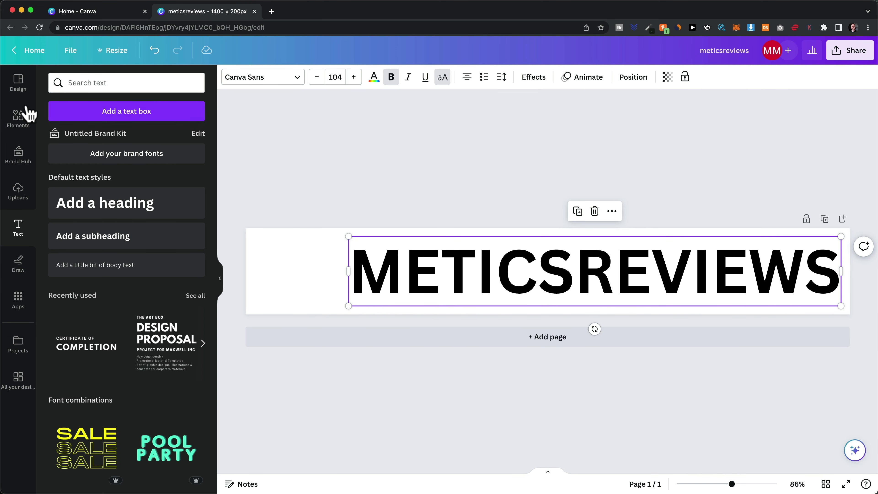
# Step: Search the elements for "marketing" graphics and insert the yellow bar chart with a green trend line into the design
pyautogui.click(19, 126)
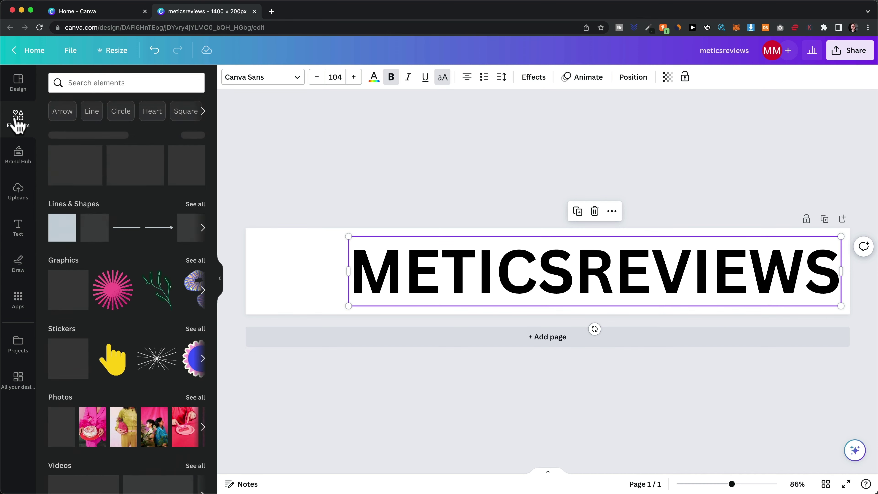
pyautogui.click(96, 83)
pyautogui.write('marketing')
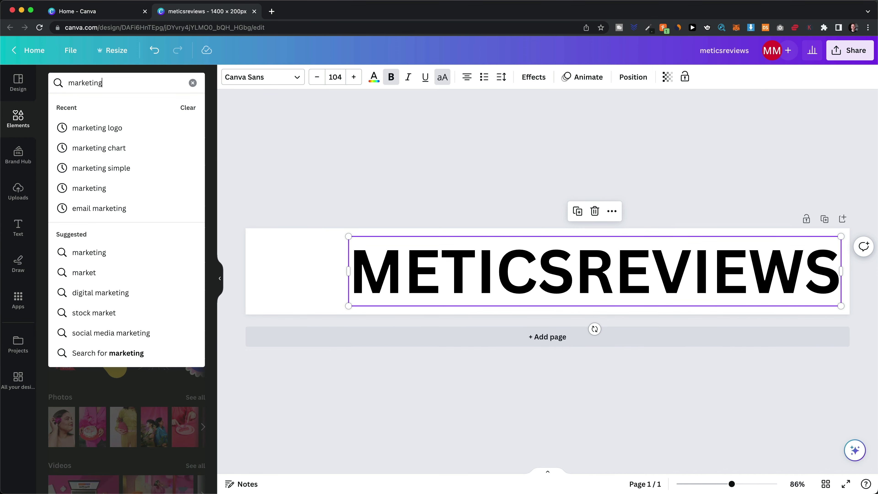
pyautogui.press('Return')
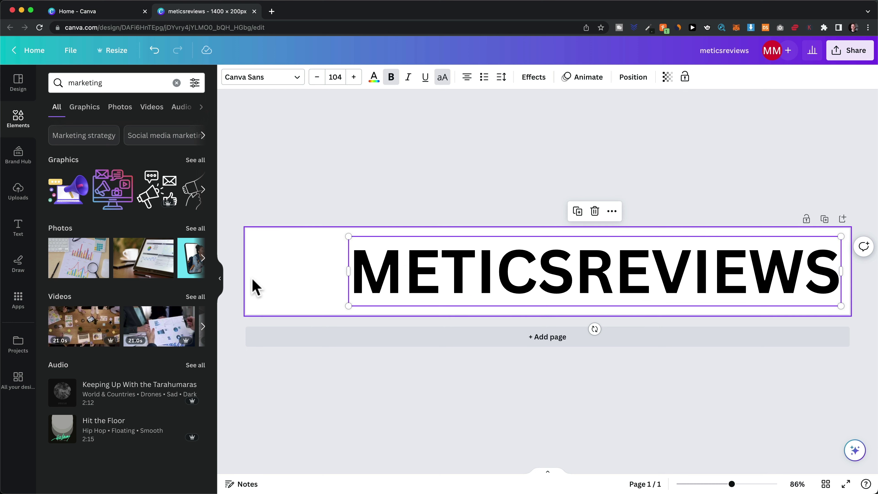
pyautogui.click(195, 160)
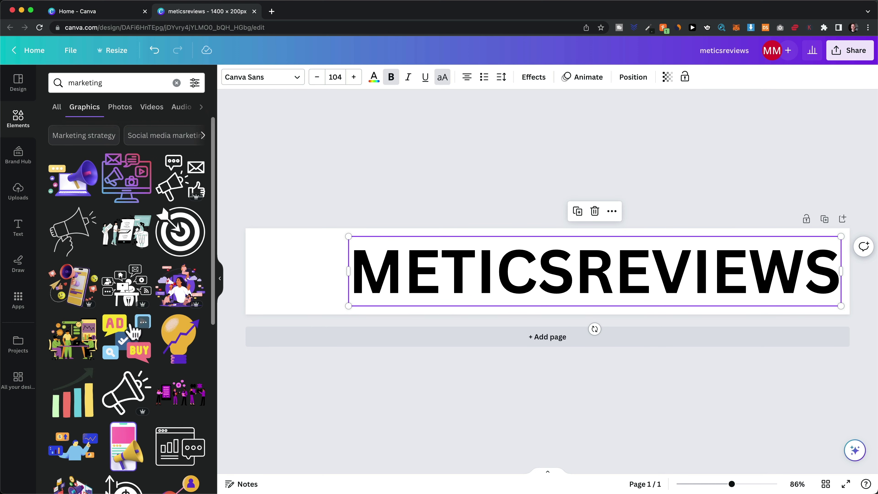
pyautogui.scroll(-6, 142, 318)
pyautogui.scroll(-8, 142, 318)
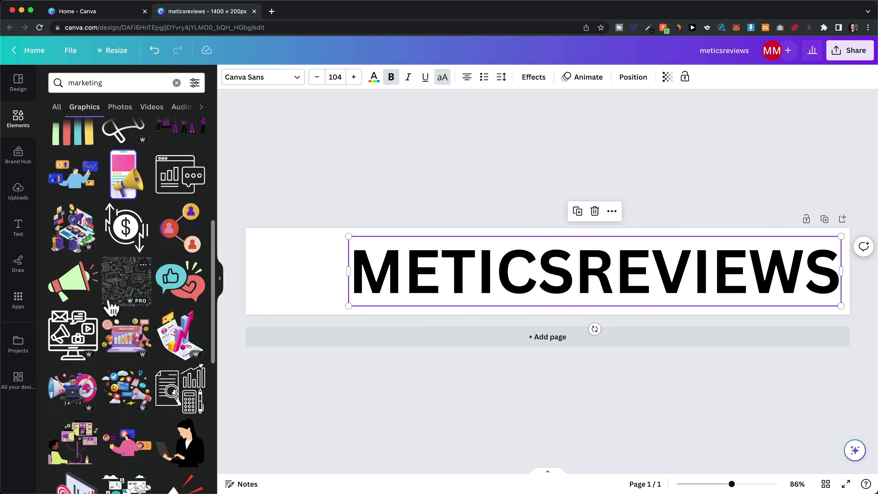
pyautogui.scroll(-8, 128, 301)
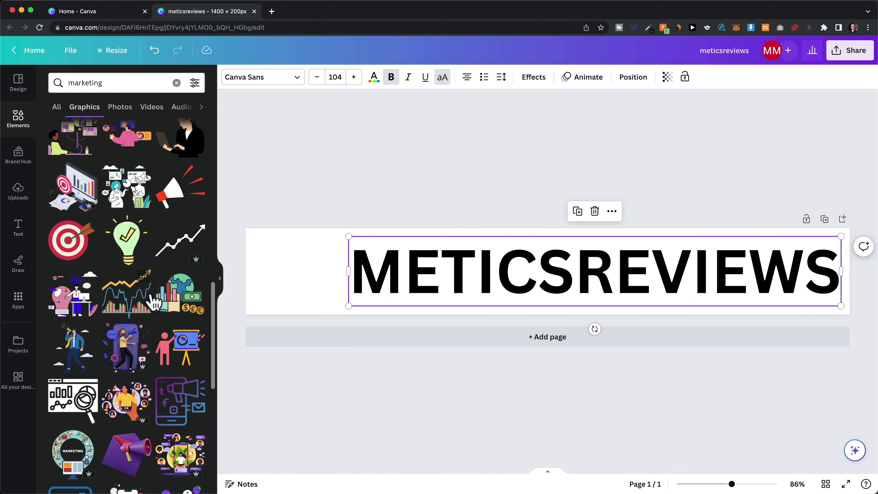
pyautogui.scroll(-8, 159, 313)
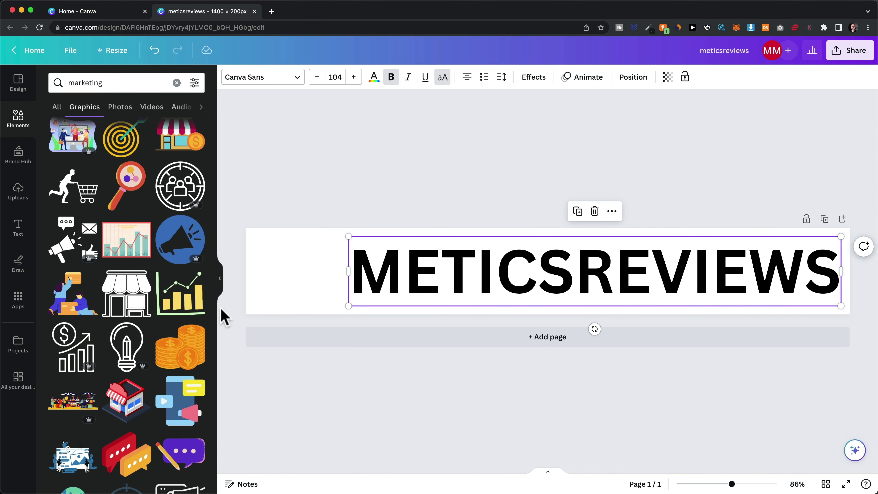
pyautogui.click(180, 305)
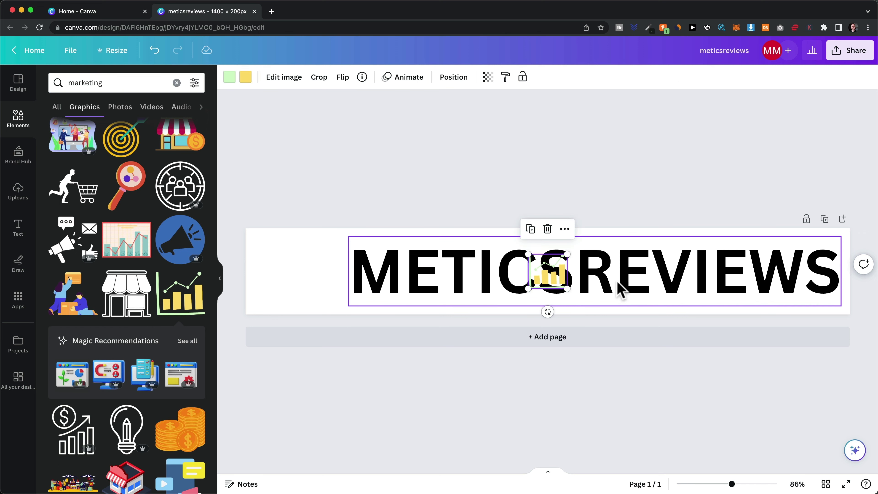
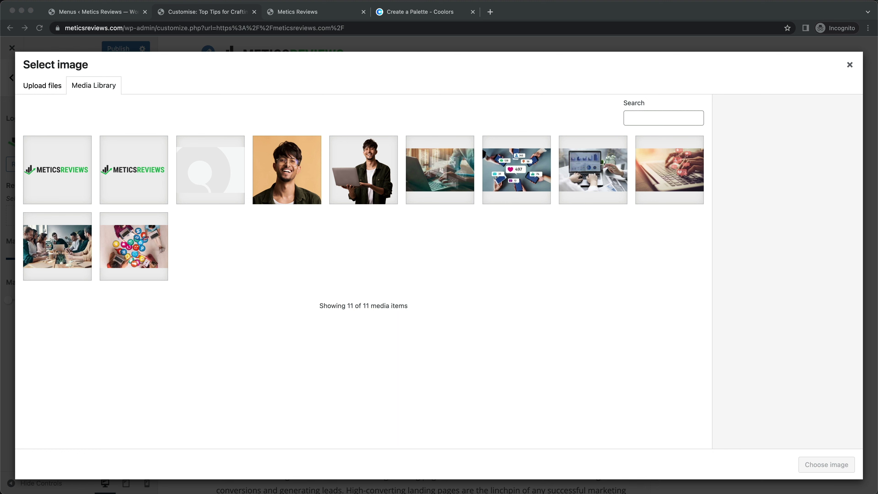
# Step: Apply the uploaded METICSREVIEWS image as the header's retina logo in the site customiser and publish the logo changes
pyautogui.click(826, 467)
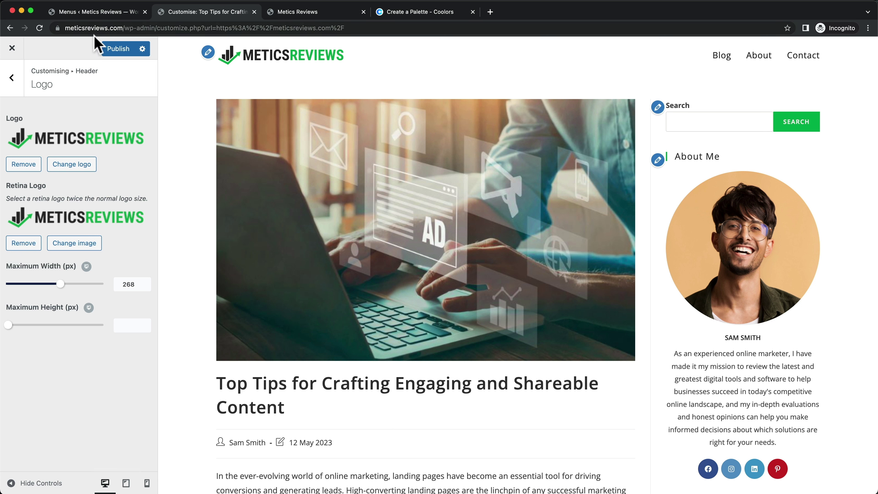
pyautogui.click(110, 52)
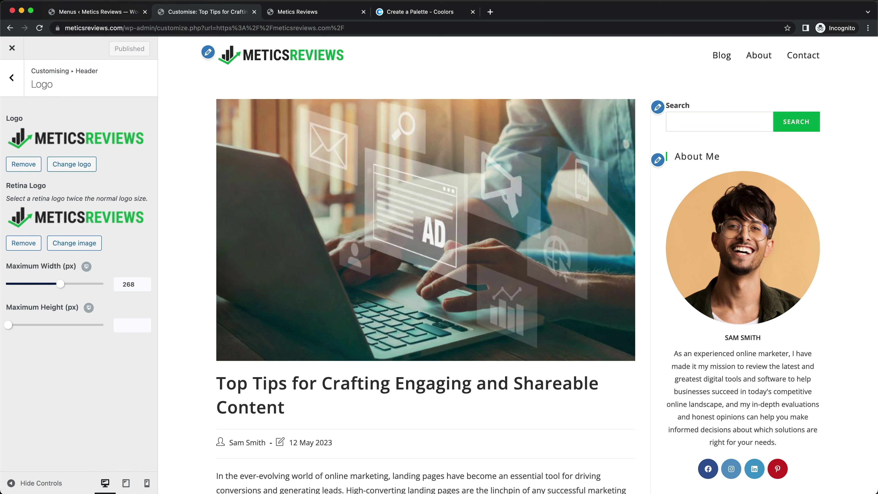
# Step: Add the Affiliate Marketing category to the Main Menu in the WordPress menu settings and save the menu
pyautogui.click(90, 11)
pyautogui.scroll(-1, 114, 166)
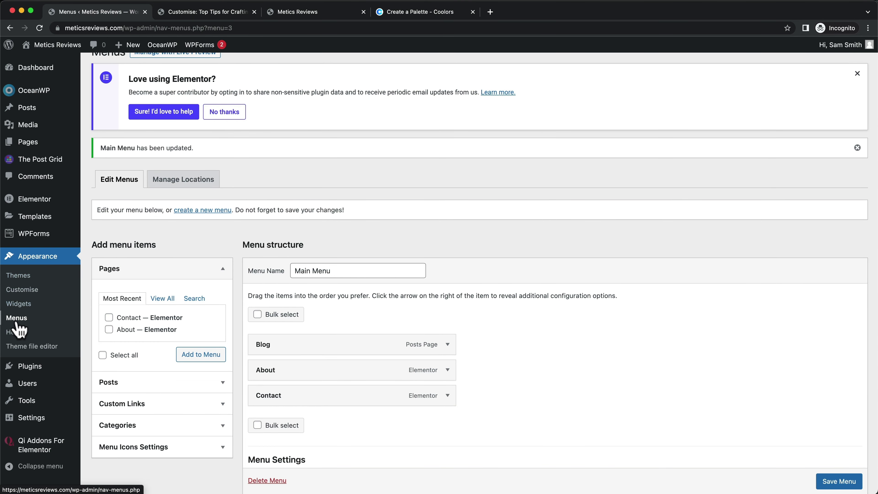
pyautogui.scroll(-1, 380, 339)
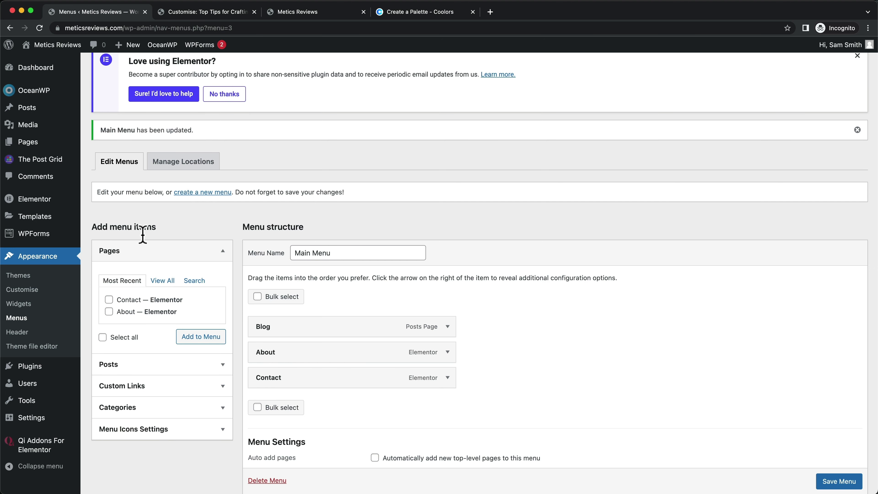
pyautogui.click(167, 410)
pyautogui.scroll(-1, 133, 298)
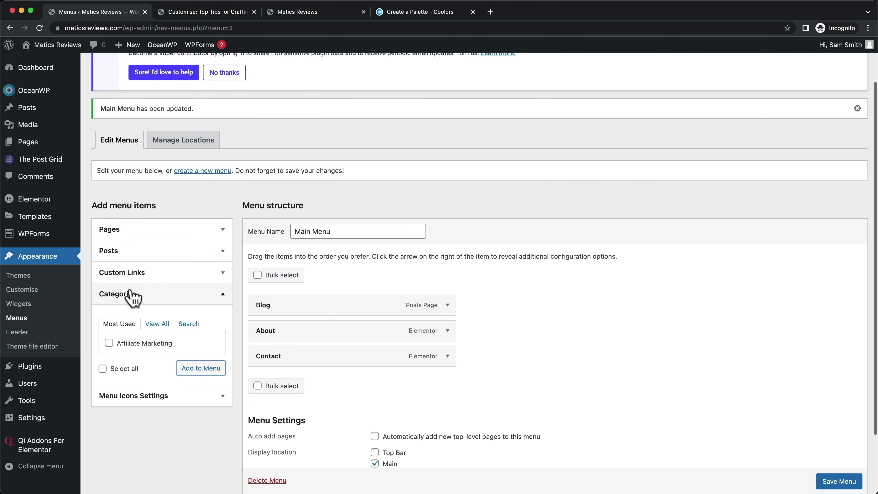
pyautogui.scroll(-1, 137, 338)
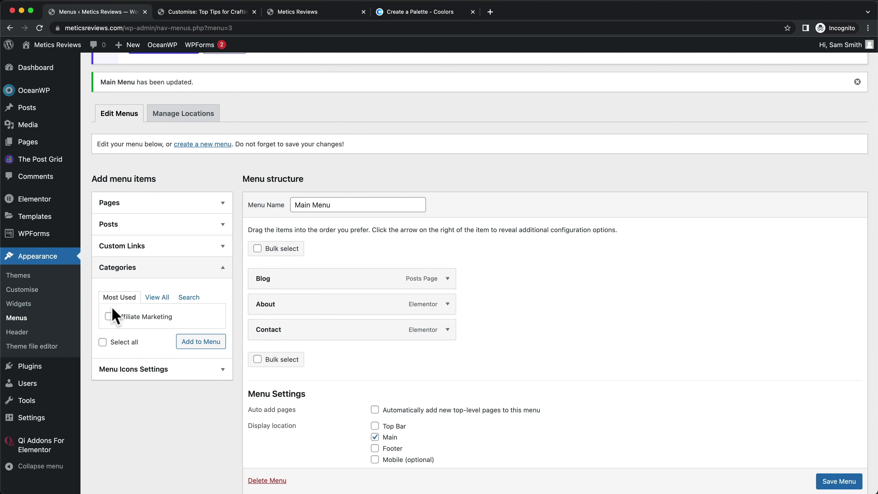
pyautogui.click(109, 317)
pyautogui.click(203, 342)
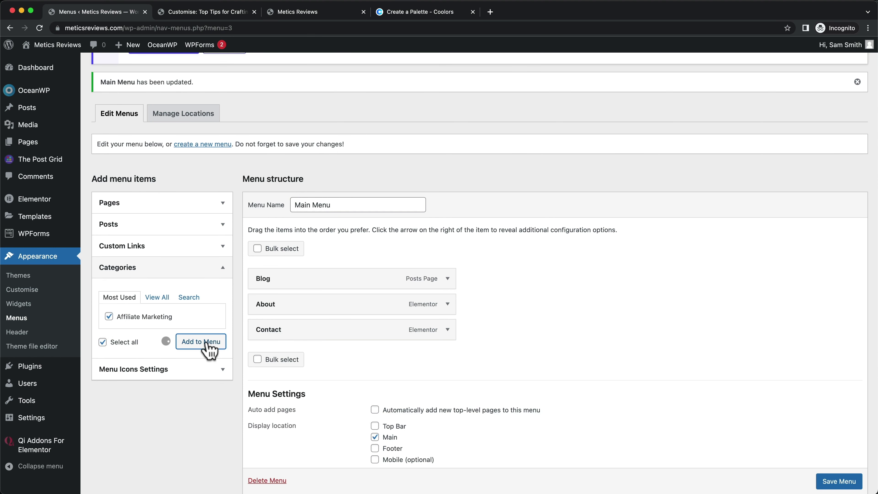
pyautogui.click(839, 481)
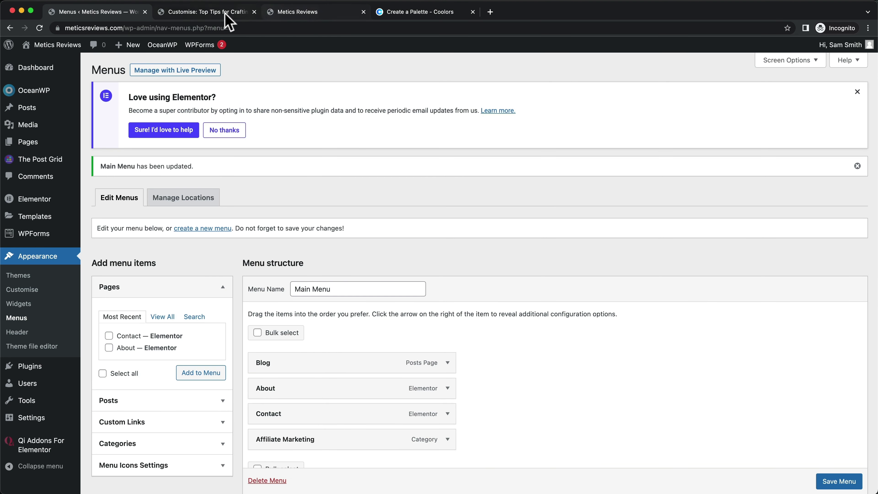
# Step: View the live Metics Reviews site in a separate tab and open the Affiliate Marketing link in its header
pyautogui.moveTo(66, 46)
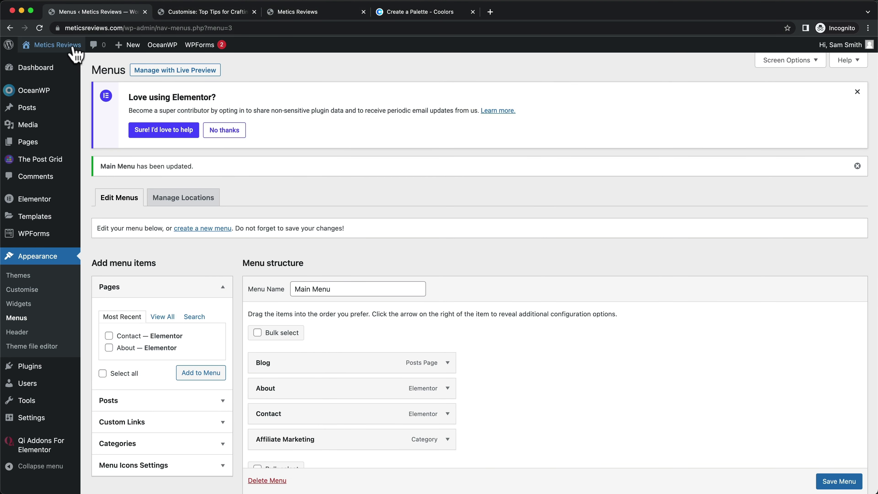
pyautogui.keyDown('super'); pyautogui.click(52, 63); pyautogui.keyUp('super')
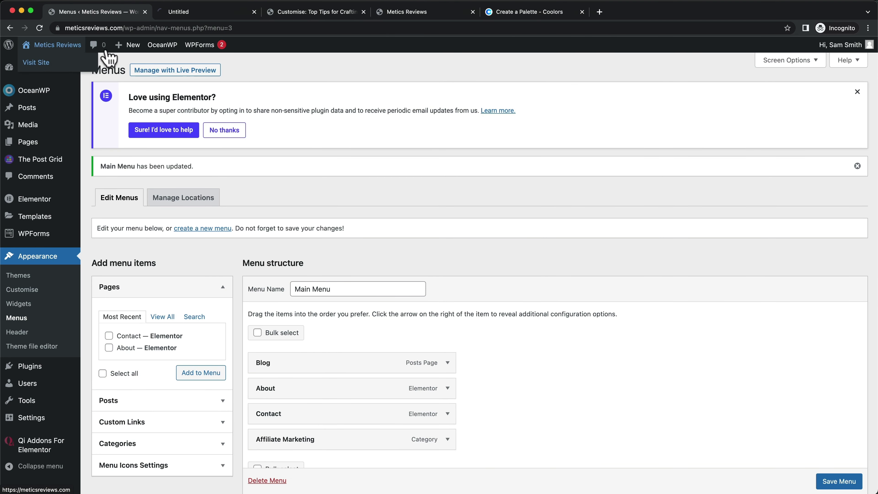
pyautogui.click(190, 12)
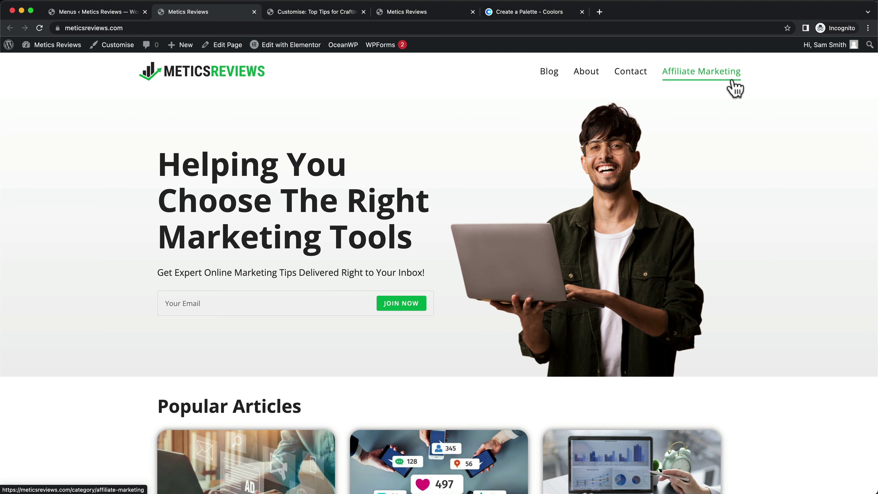
pyautogui.click(696, 77)
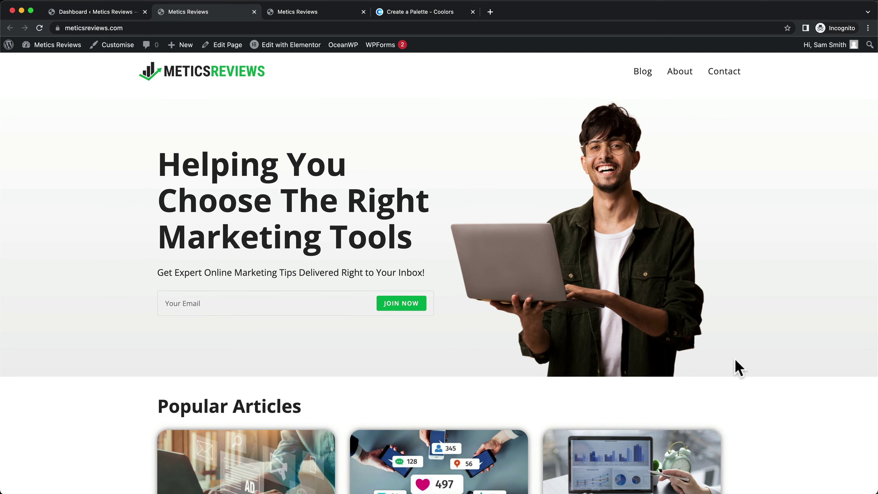
# Step: Compare the footer of the Metics Reviews homepage with the demo site's footer, including its copyright line
pyautogui.scroll(-15, 735, 367)
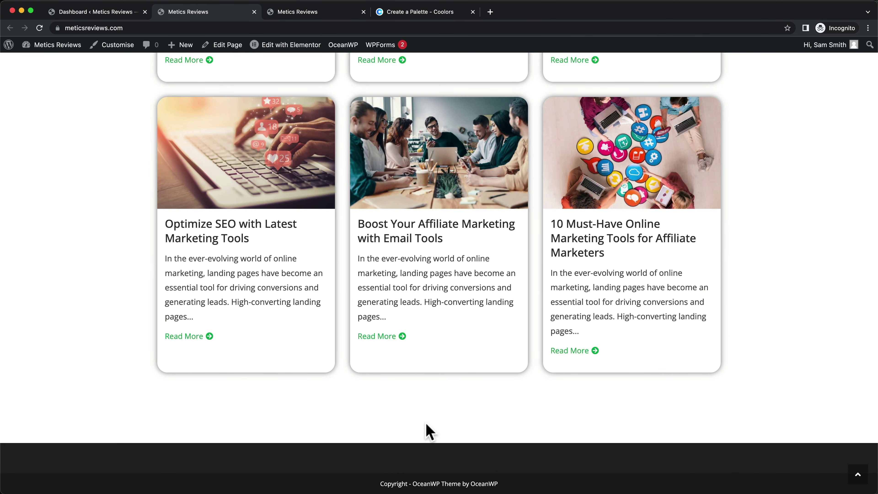
pyautogui.click(316, 12)
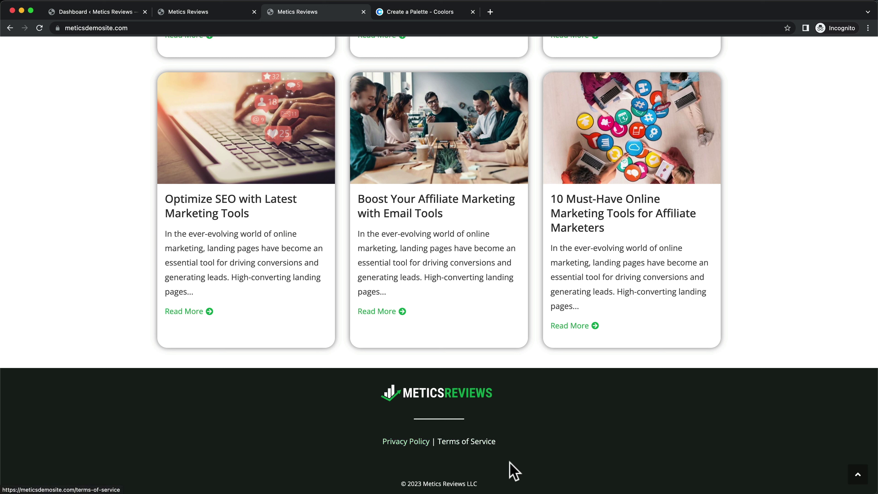
pyautogui.moveTo(395, 481); pyautogui.dragTo(475, 483)
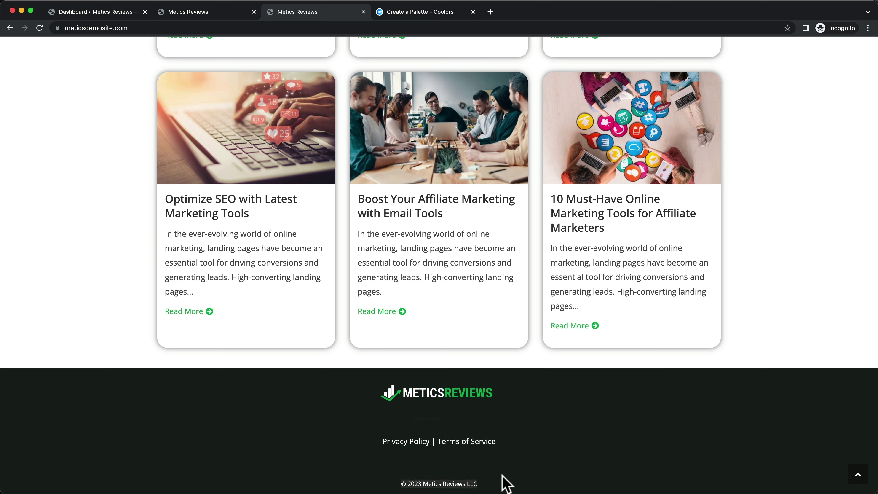
pyautogui.click(204, 13)
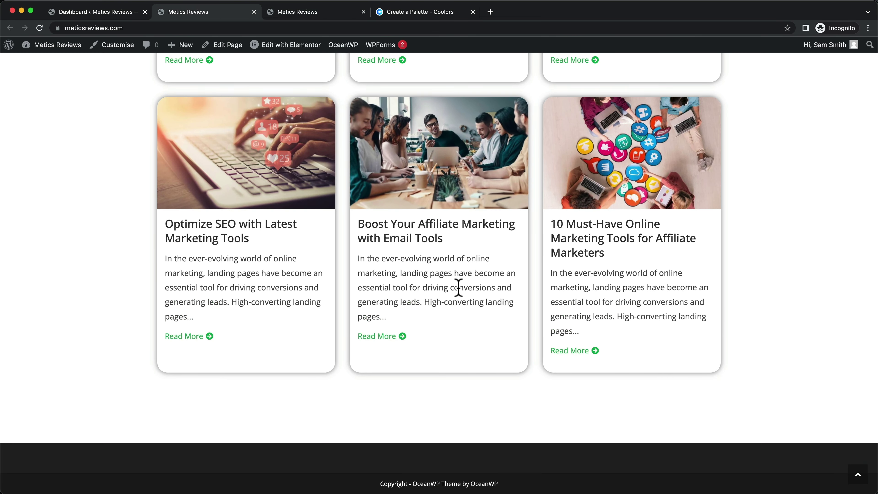
pyautogui.scroll(15, 453, 288)
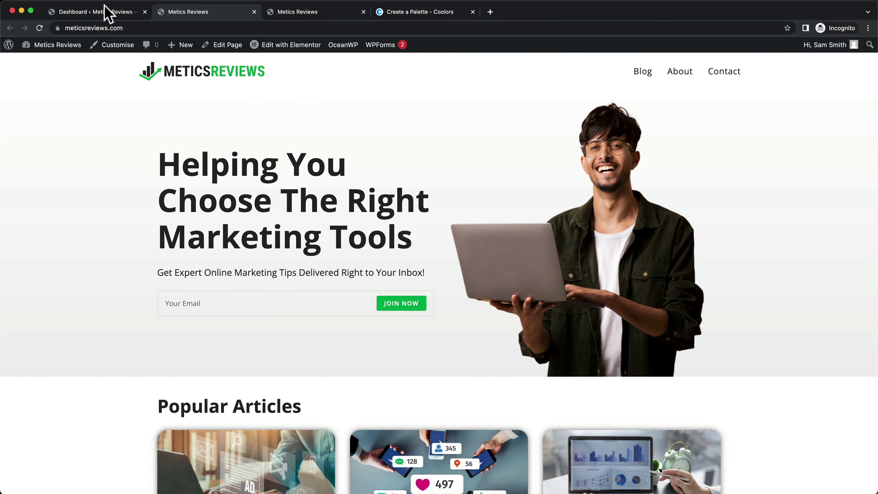
# Step: In the site customiser's footer bottom settings, replace the copyright text with "© 2023 Metics Reviews LLC", matching the demo site
pyautogui.click(119, 50)
pyautogui.scroll(-10, 469, 377)
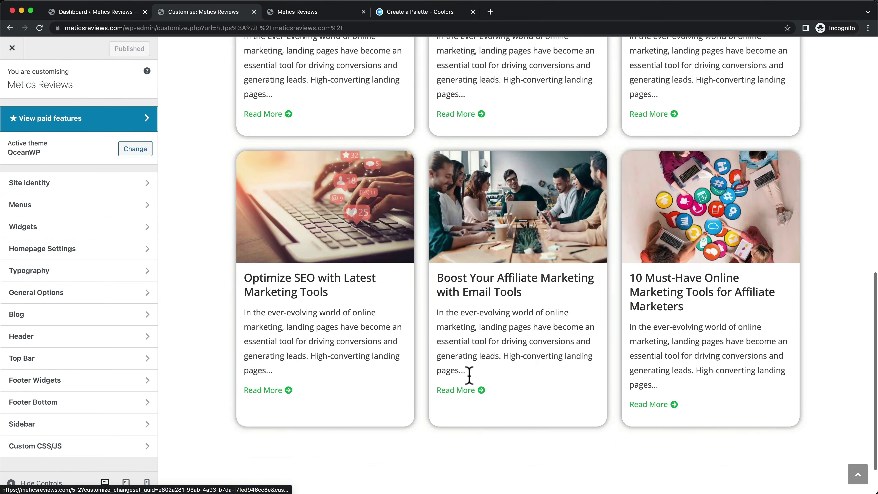
pyautogui.scroll(-2, 469, 377)
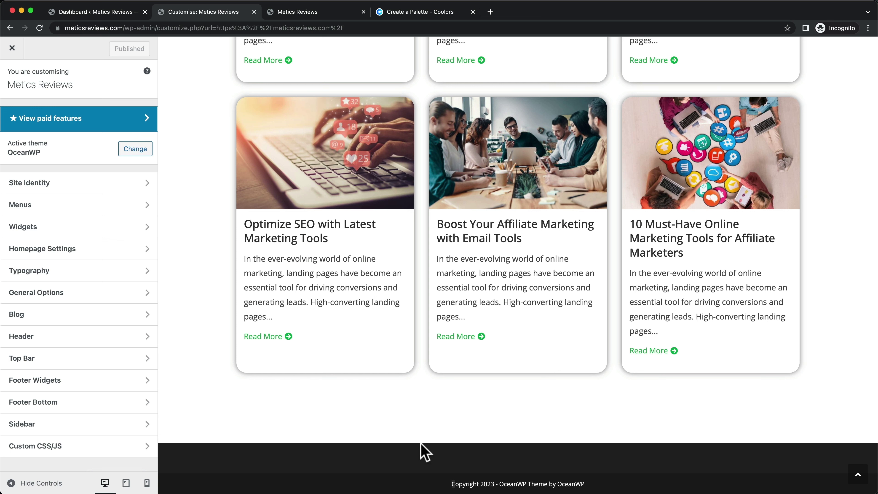
pyautogui.click(71, 404)
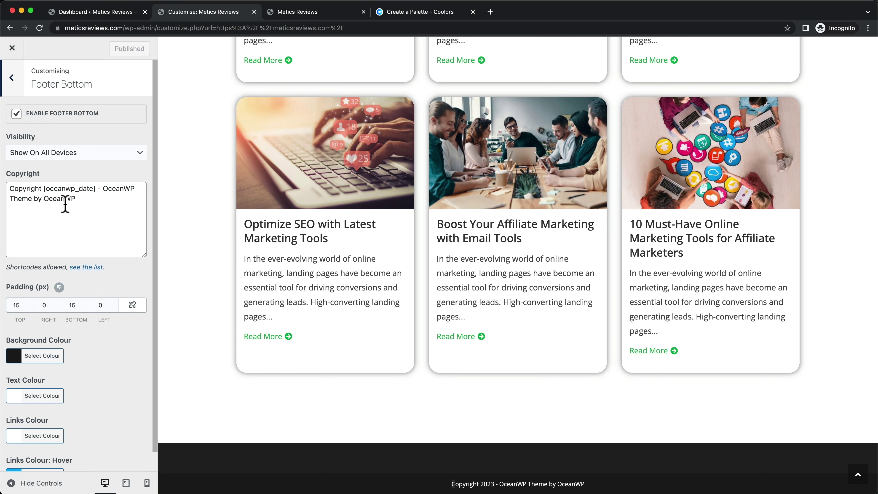
pyautogui.click(79, 199)
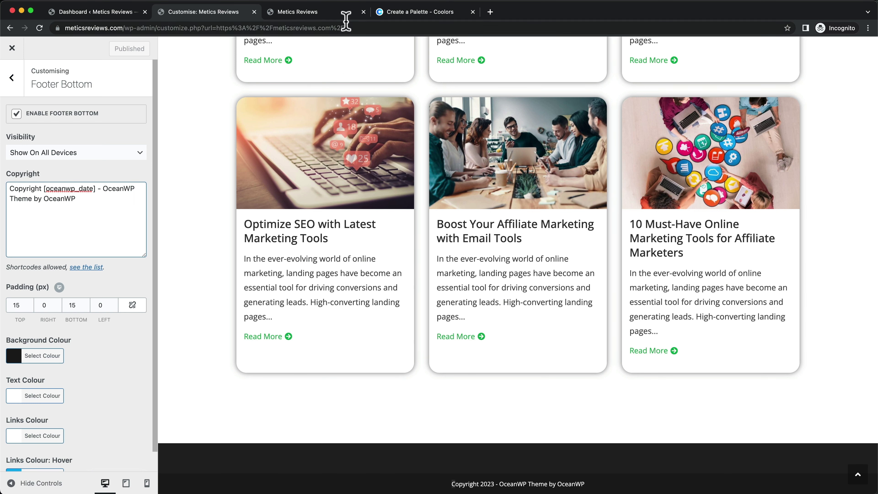
pyautogui.click(304, 12)
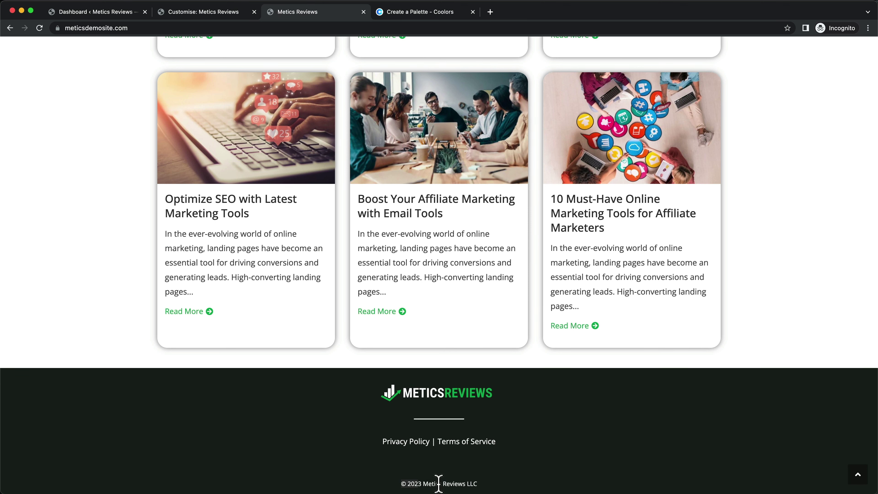
pyautogui.click(215, 13)
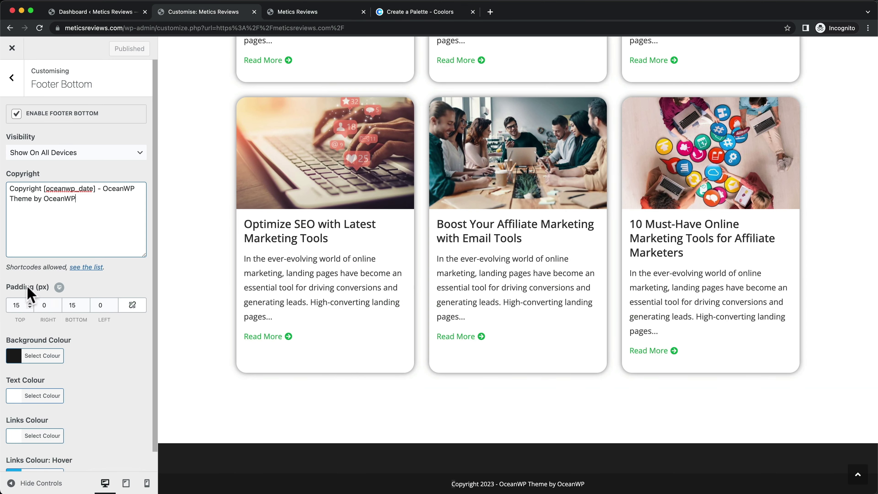
pyautogui.moveTo(84, 201); pyautogui.dragTo(8, 193)
pyautogui.write('© 2023 Metics Reviews LLC')
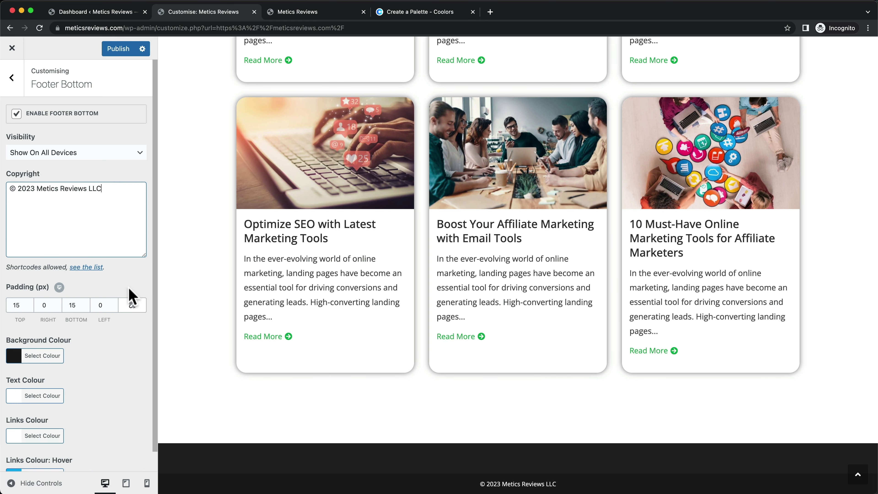
# Step: Disable the footer bottom section and enable it again to preview its effect on the page
pyautogui.click(16, 114)
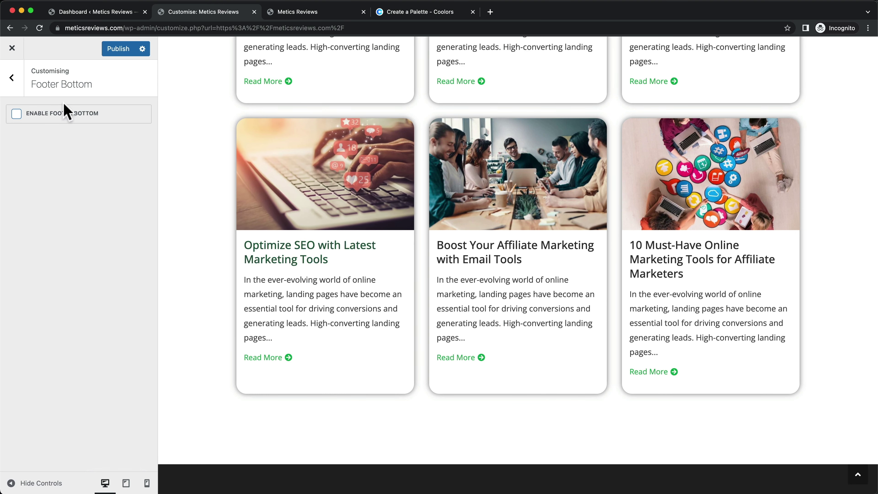
pyautogui.click(17, 114)
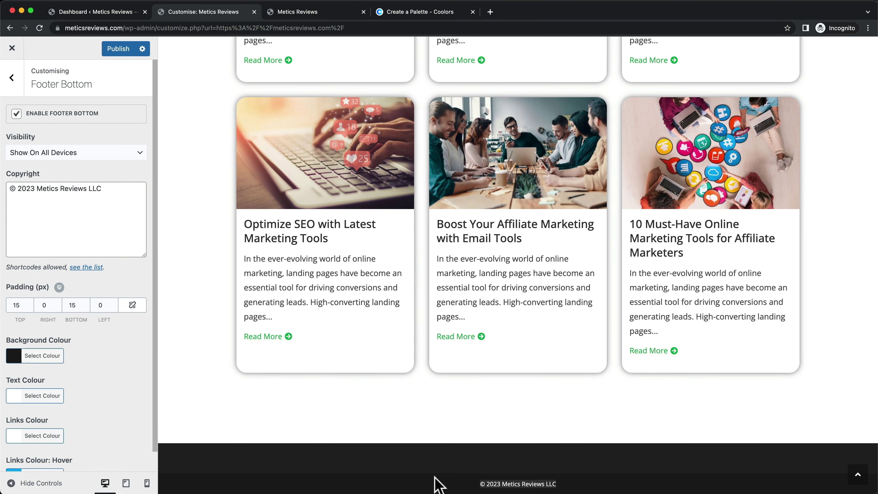
# Step: Copy the dark colour code 181F1C from the Coolors palette and return to the site customiser
pyautogui.click(434, 13)
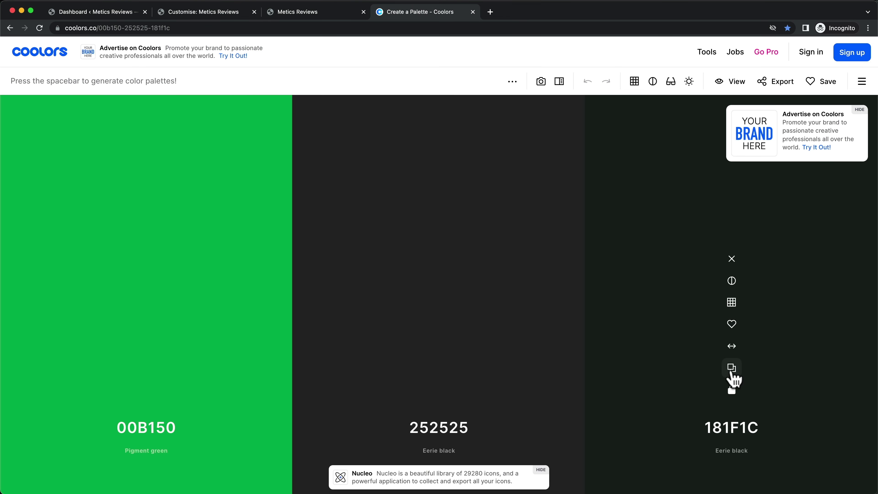
pyautogui.click(731, 368)
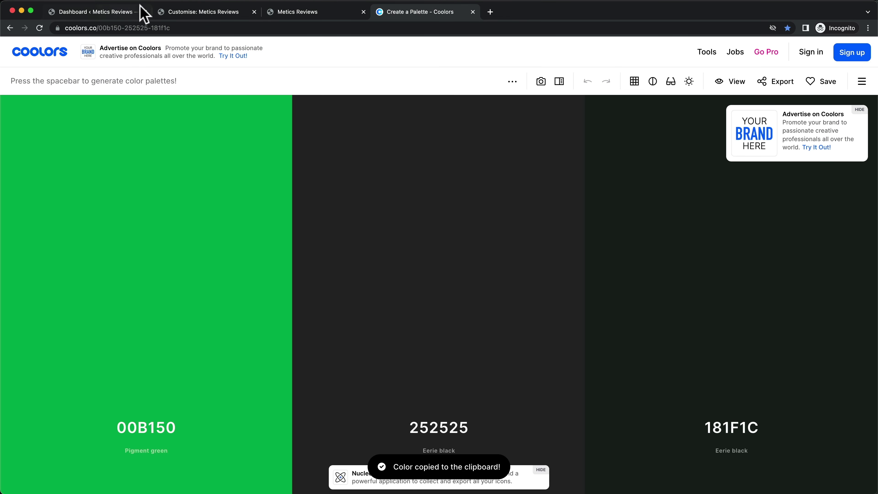
pyautogui.click(182, 13)
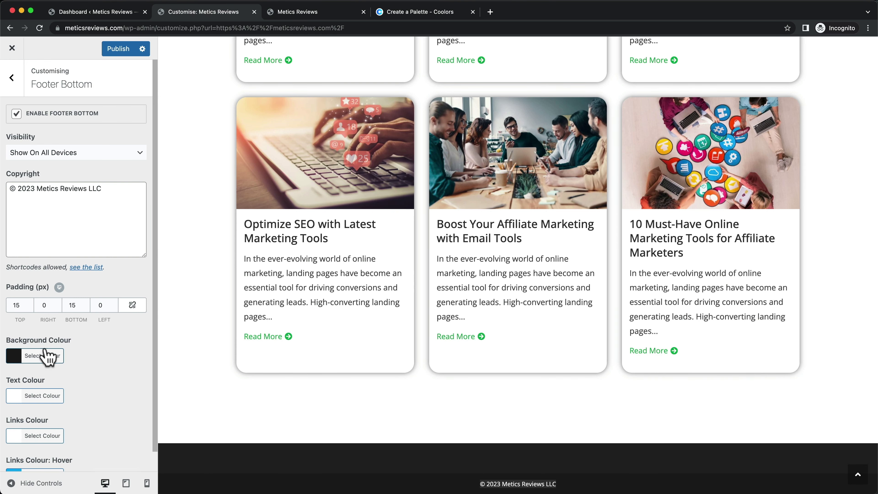
# Step: Set the footer bottom's background colour to the copied 181F1C and publish the changes
pyautogui.click(19, 360)
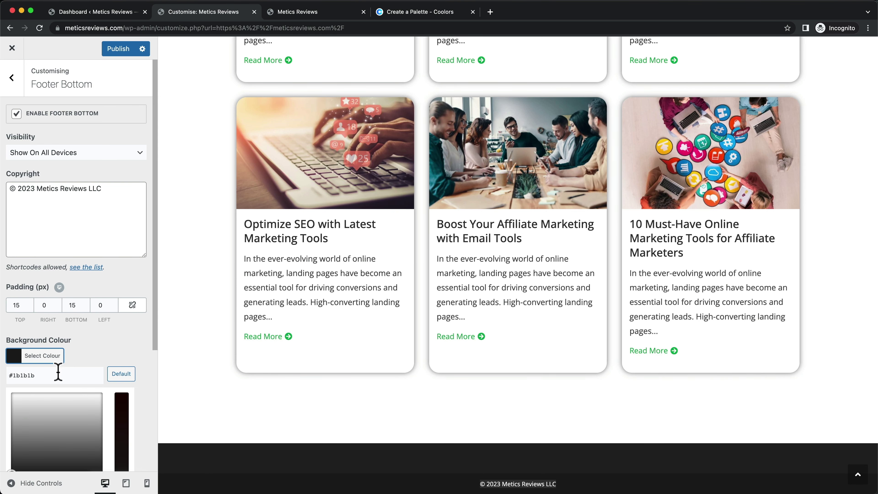
pyautogui.scroll(-2, 52, 356)
pyautogui.moveTo(37, 332); pyautogui.dragTo(5, 337)
pyautogui.click(5, 337)
pyautogui.click(14, 335)
pyautogui.tripleClick(16, 354)
pyautogui.hotkey('ctrl', 'v')
pyautogui.click(135, 325)
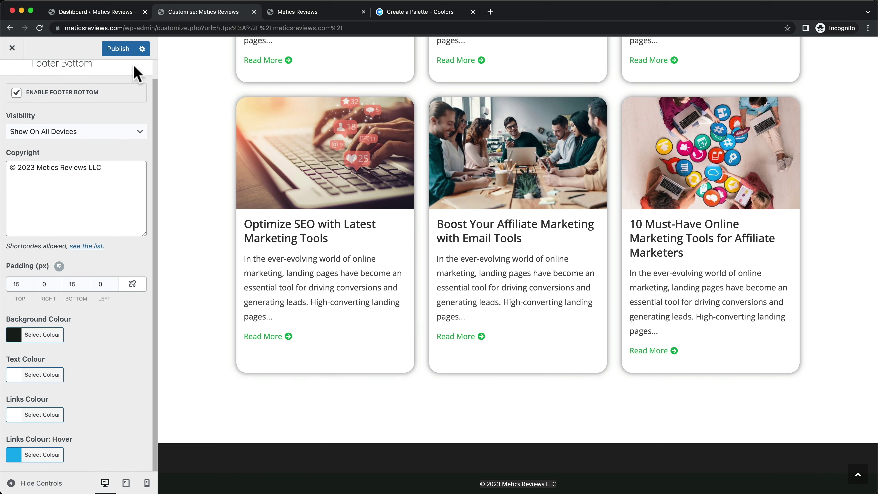
pyautogui.click(118, 50)
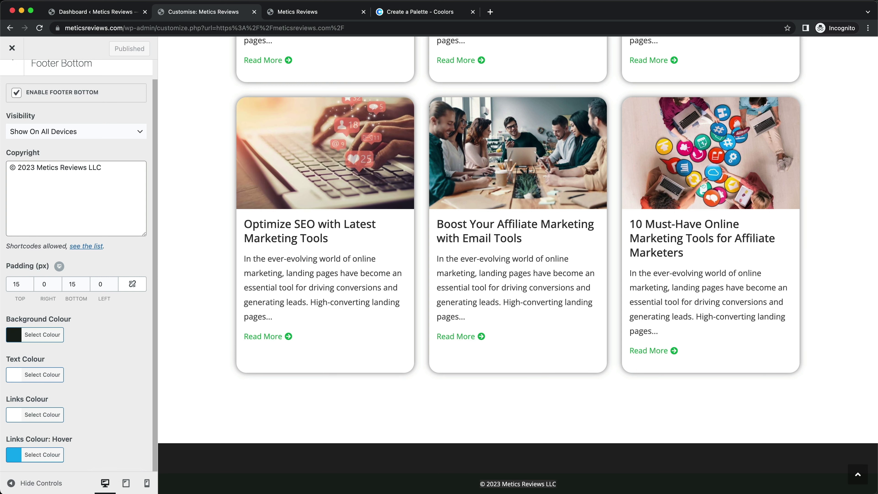
# Step: Open the footer widgets settings in the customiser and check the logo and links area of the demo site's footer for comparison
pyautogui.scroll(1, 69, 162)
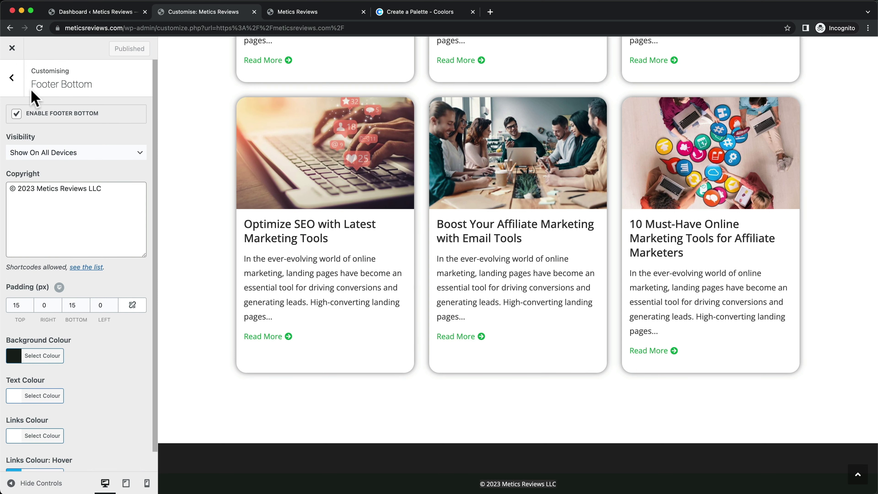
pyautogui.click(12, 82)
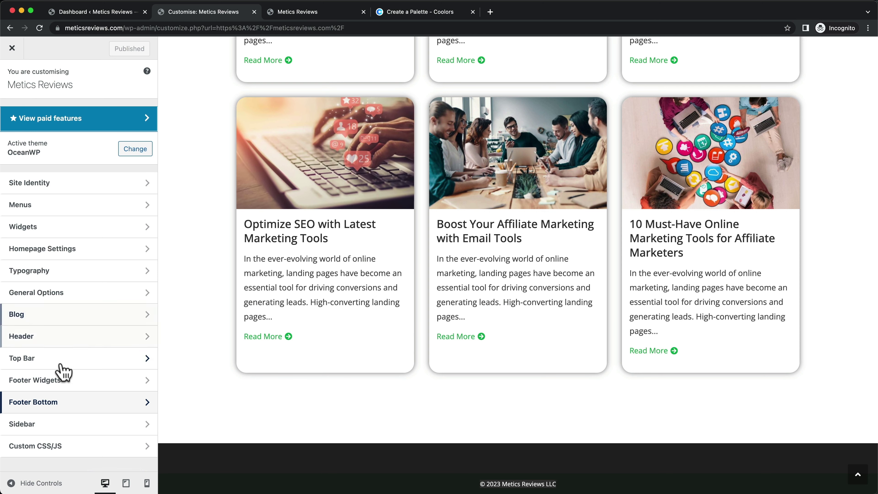
pyautogui.click(69, 382)
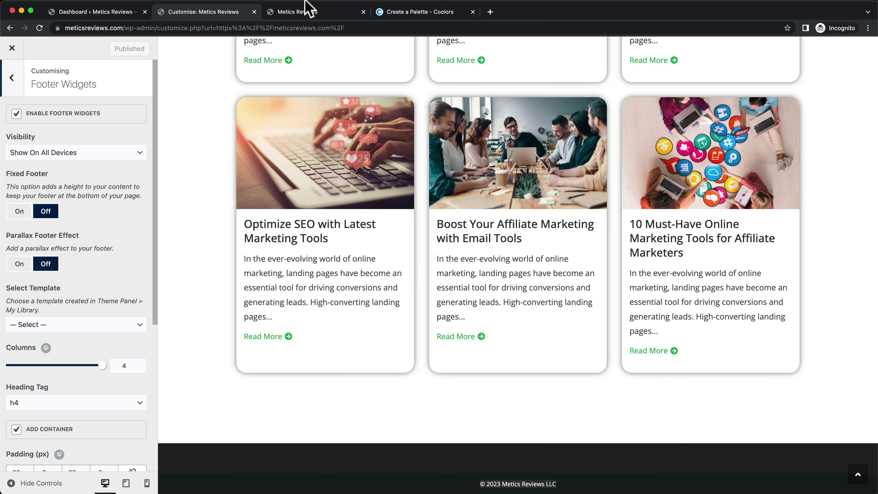
pyautogui.click(300, 12)
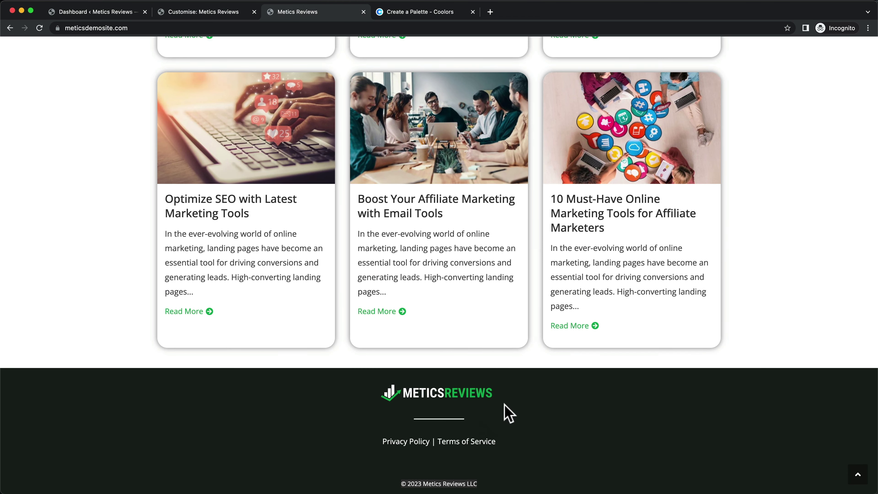
pyautogui.click(215, 9)
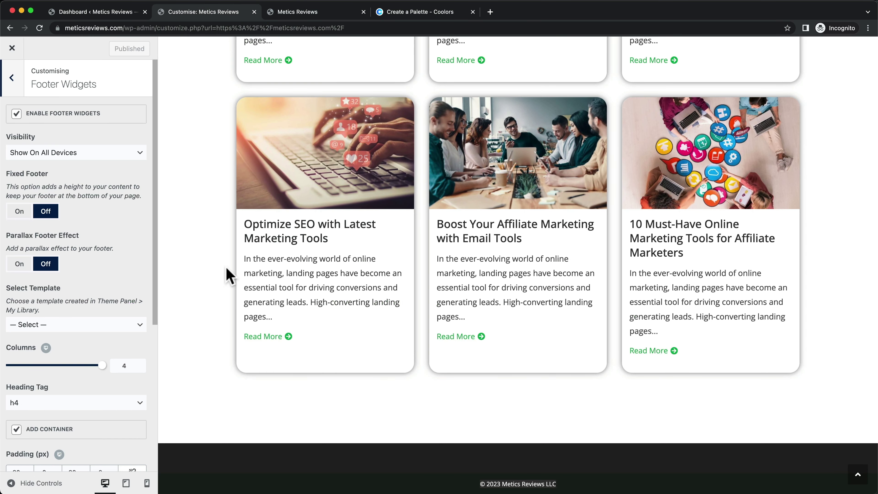
# Step: Set the footer widgets area to 1 column and make its text colour white
pyautogui.scroll(-2, 69, 271)
pyautogui.scroll(2, 71, 274)
pyautogui.moveTo(101, 366); pyautogui.dragTo(11, 367)
pyautogui.scroll(-7, 131, 298)
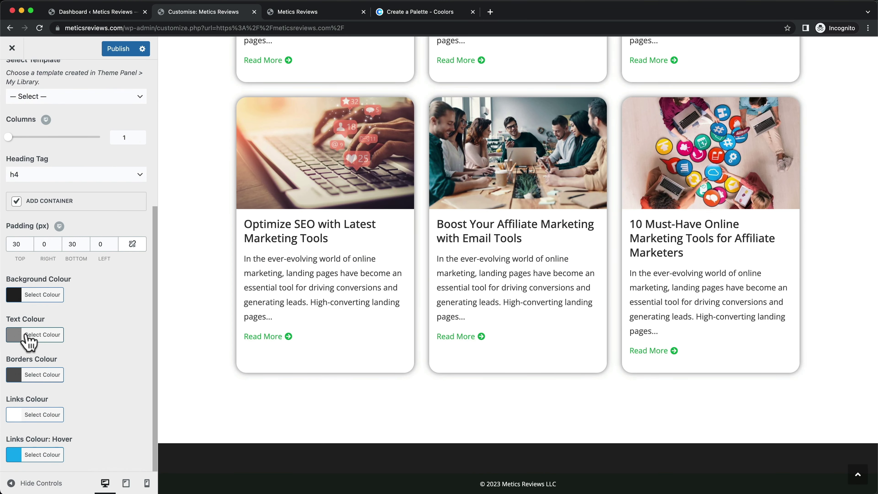
pyautogui.click(18, 338)
pyautogui.moveTo(33, 386); pyautogui.dragTo(9, 367)
pyautogui.click(5, 320)
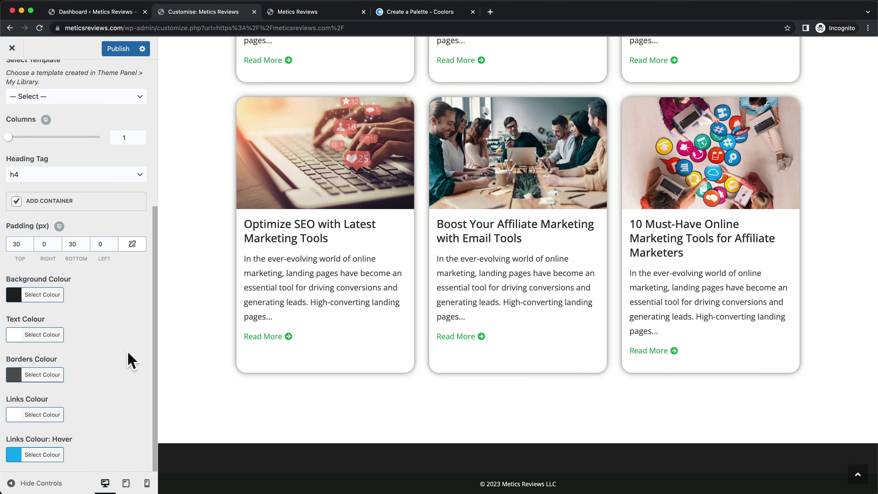
# Step: Open the footer widgets' link hover colour for editing and copy the green code 00B150 from the Coolors palette
pyautogui.click(16, 455)
pyautogui.scroll(-5, 133, 402)
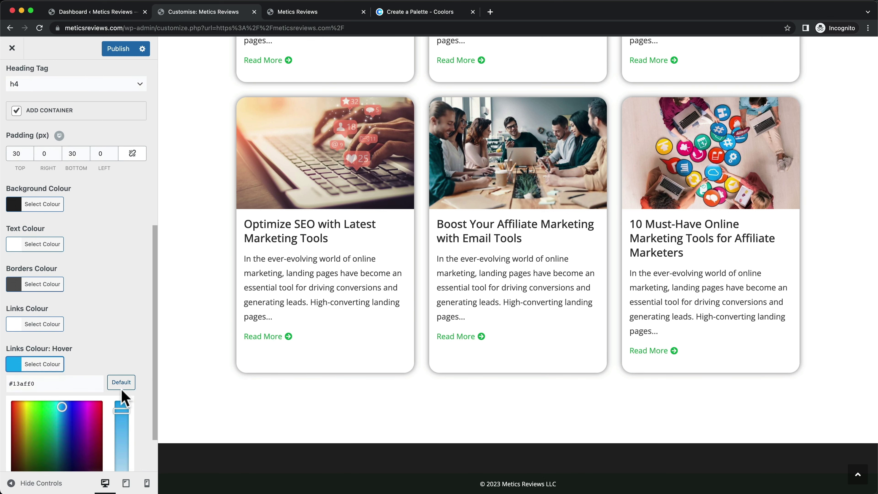
pyautogui.click(398, 12)
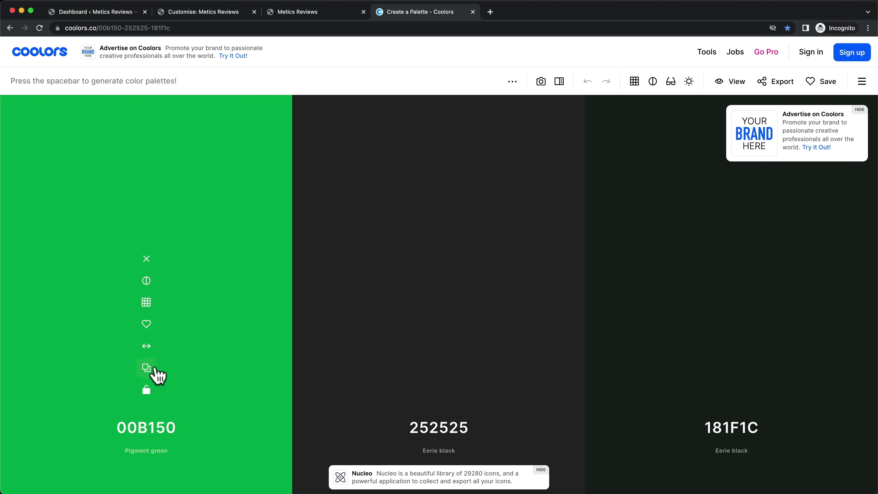
pyautogui.click(148, 368)
pyautogui.click(207, 13)
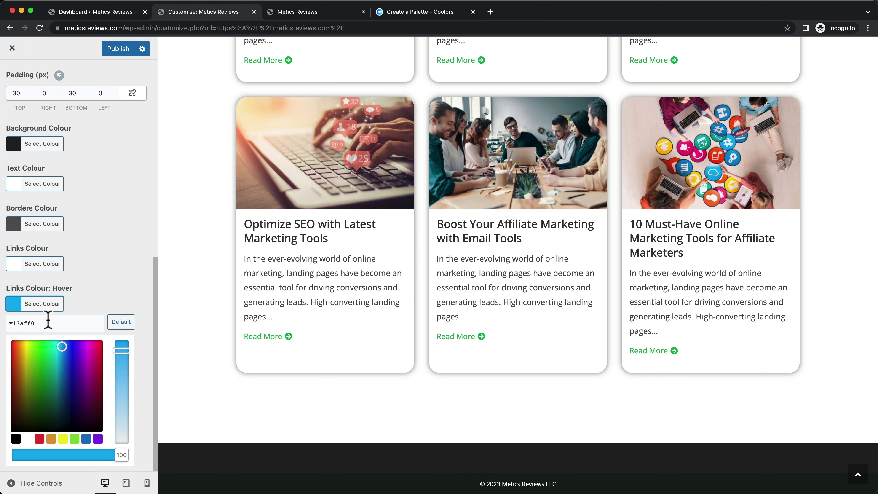
# Step: Set the footer widgets' link hover colour to the copied 00B150 and publish the changes
pyautogui.moveTo(48, 321); pyautogui.dragTo(11, 323)
pyautogui.press('super+v')
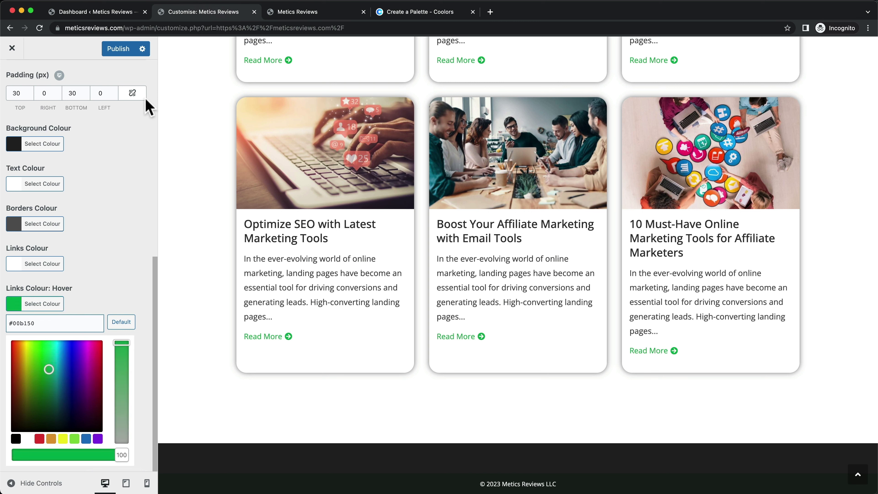
pyautogui.click(117, 50)
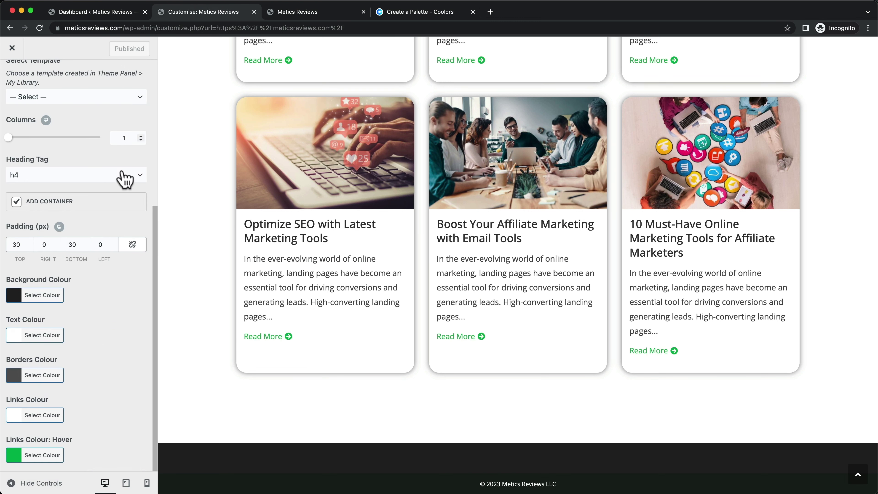
# Step: Copy the dark colour code 181F1C from the Coolors palette and return to the footer widgets settings
pyautogui.scroll(5, 123, 193)
pyautogui.scroll(-5, 124, 192)
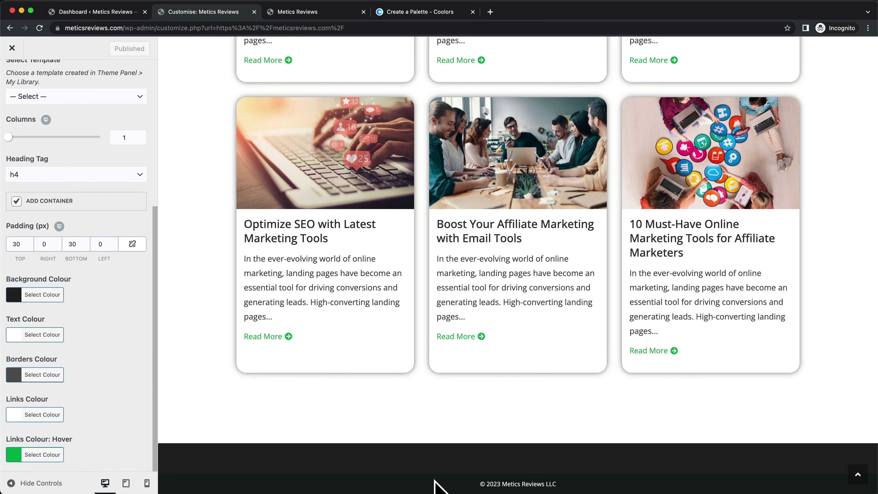
pyautogui.click(405, 13)
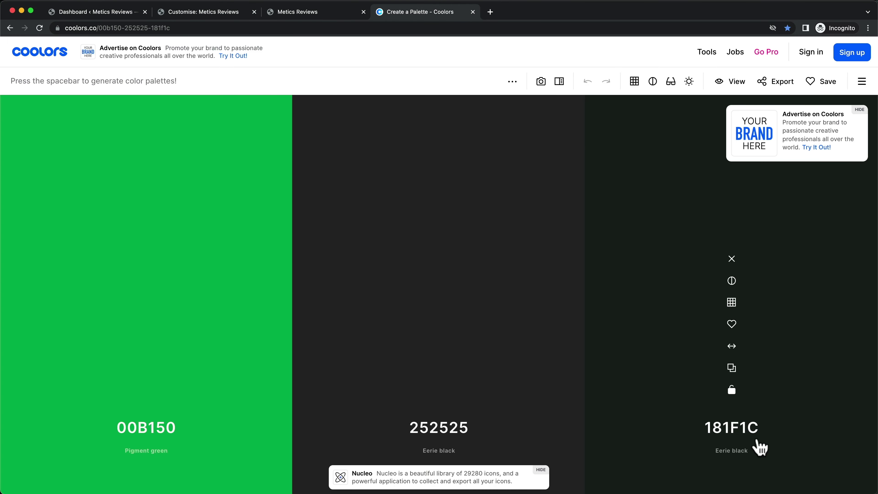
pyautogui.click(734, 369)
pyautogui.click(228, 12)
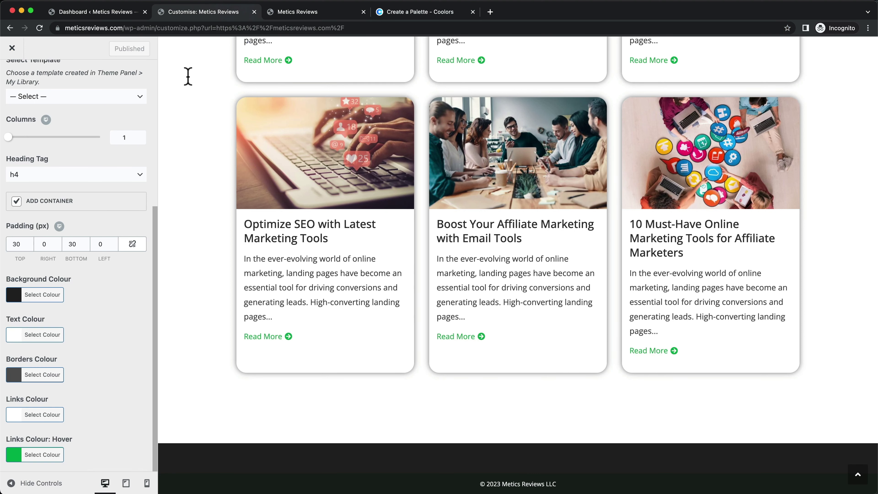
# Step: Set the footer widgets' background colour to the copied 181F1C and publish the changes
pyautogui.click(15, 296)
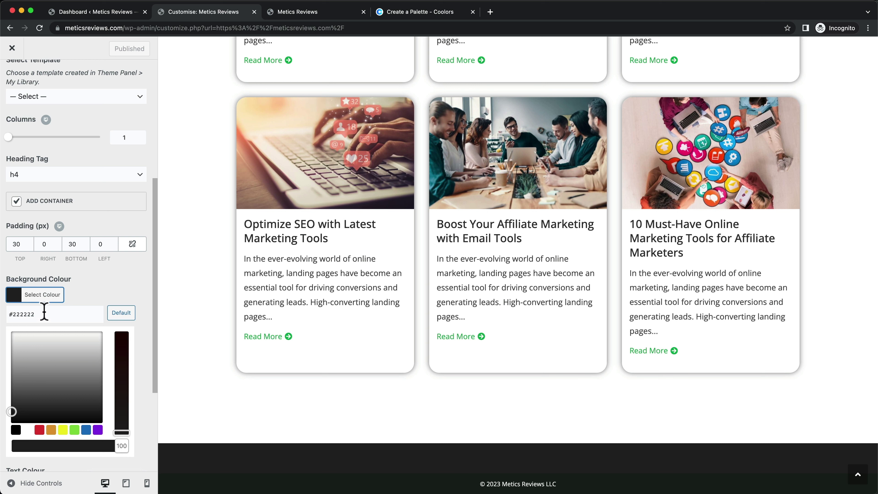
pyautogui.moveTo(44, 311); pyautogui.dragTo(13, 310)
pyautogui.press('super+v')
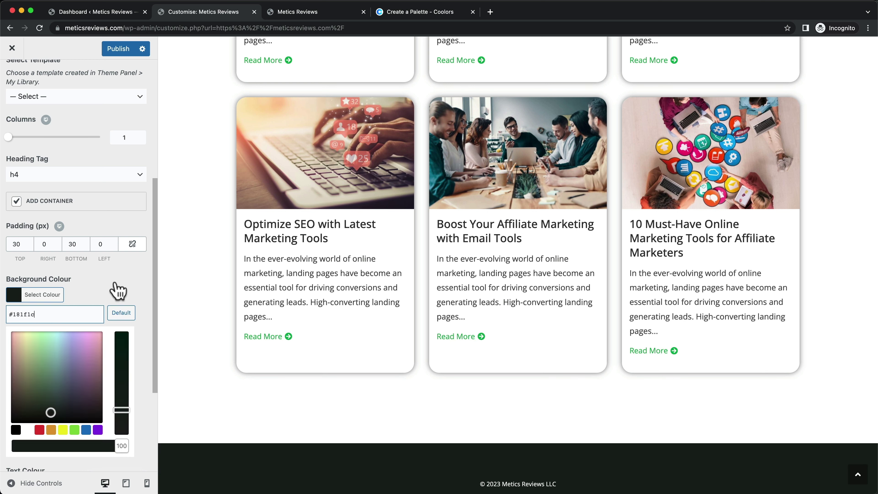
pyautogui.click(117, 291)
pyautogui.click(118, 49)
# Step: Open the Footer 1 widget area and add an image block containing the Metics Reviews logo
pyautogui.scroll(4, 122, 176)
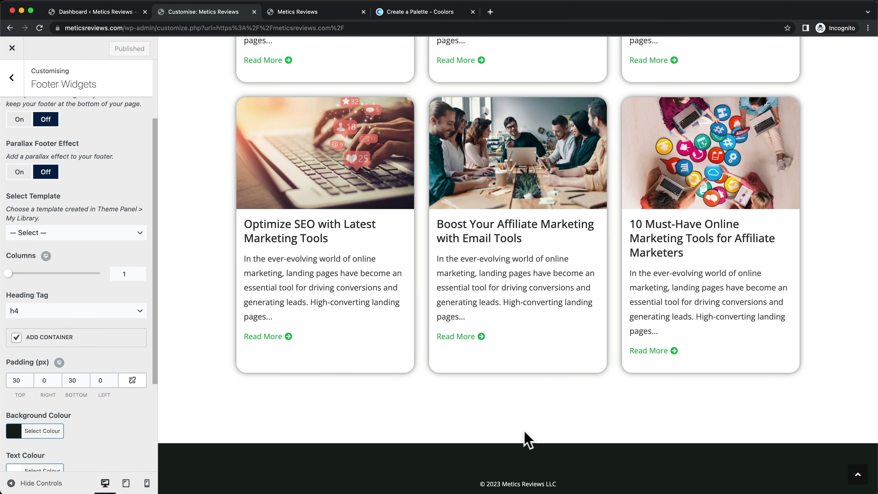
pyautogui.scroll(-2, 129, 418)
pyautogui.scroll(1, 31, 75)
pyautogui.click(13, 74)
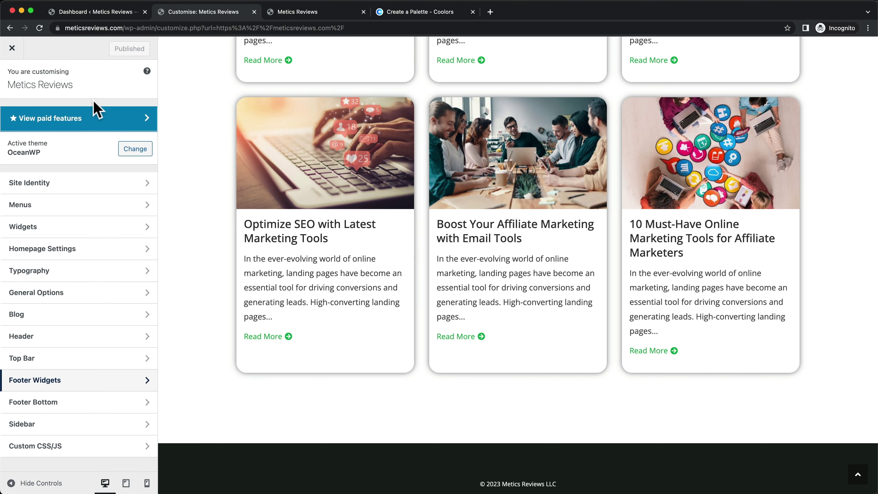
pyautogui.click(81, 232)
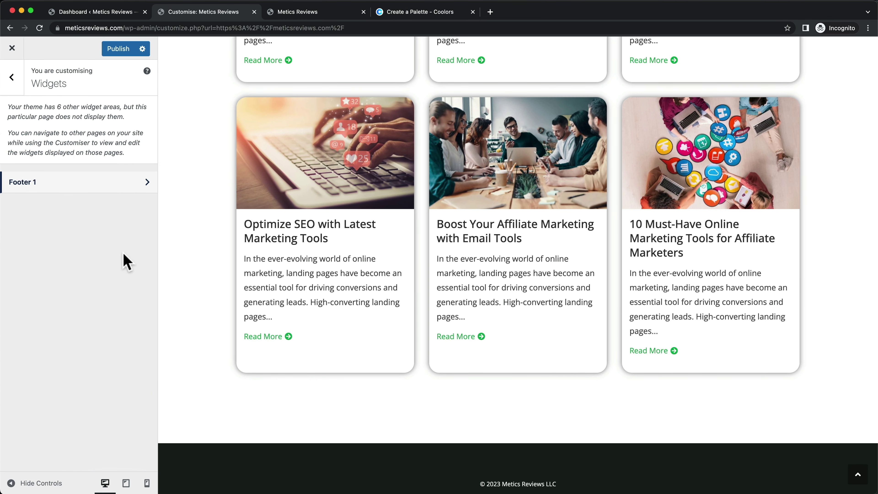
pyautogui.click(118, 185)
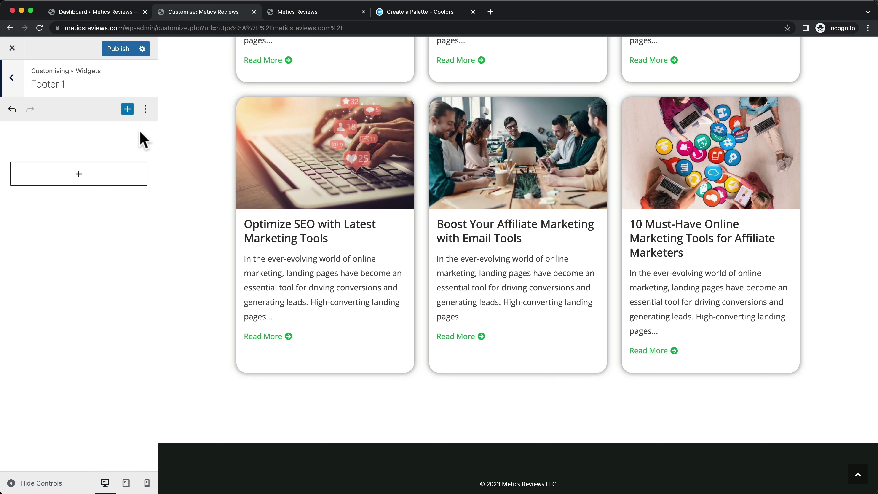
pyautogui.click(79, 175)
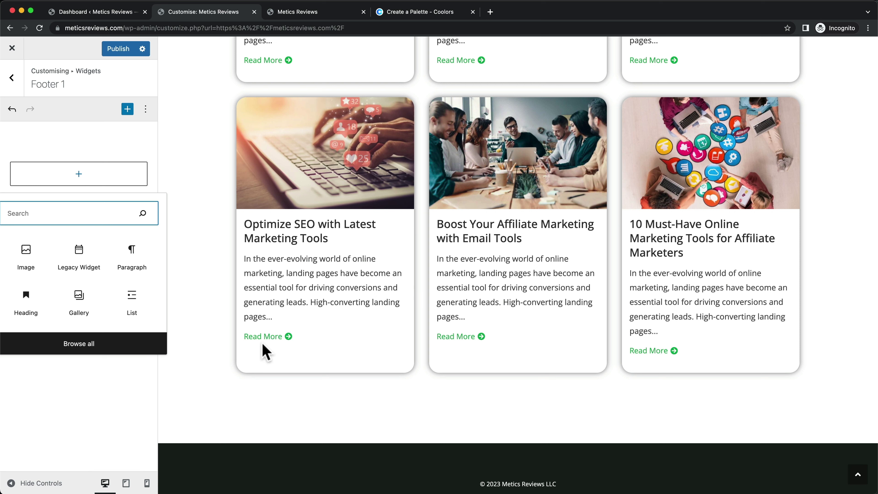
pyautogui.click(32, 265)
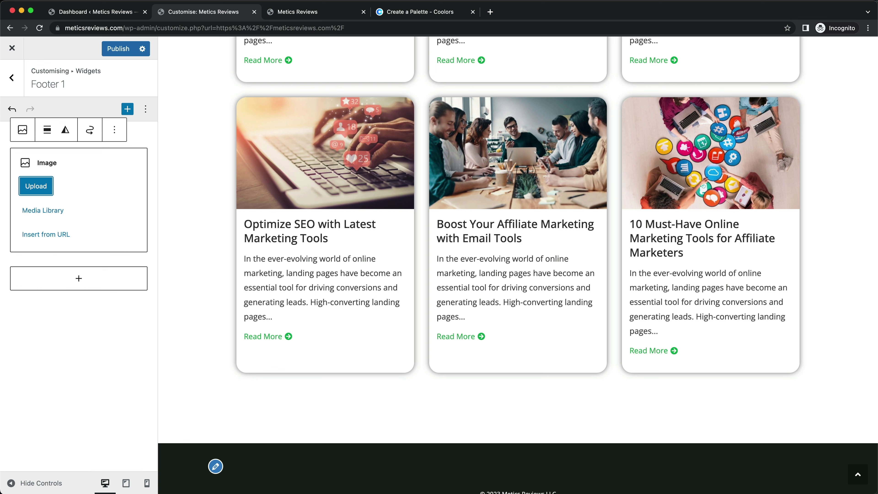
pyautogui.moveTo(221, 491); pyautogui.dragTo(86, 208)
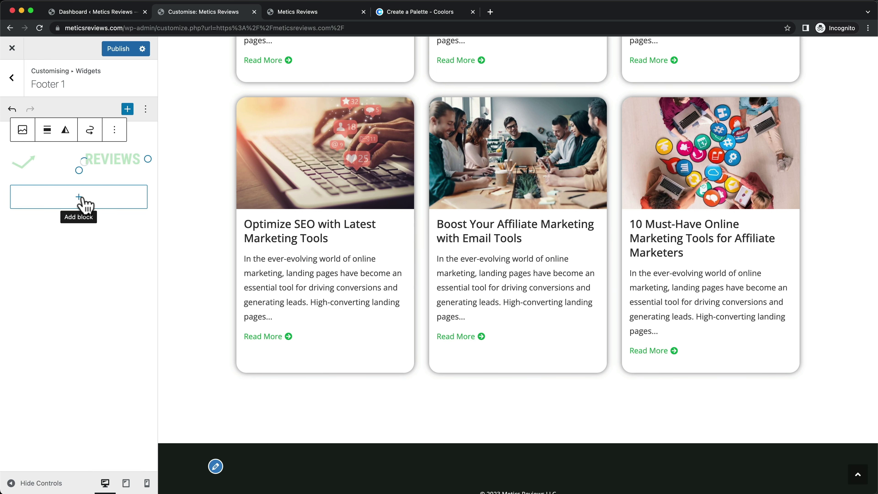
# Step: Shrink the logo image in the Footer 1 widget area to a small footer logo
pyautogui.scroll(-3, 457, 435)
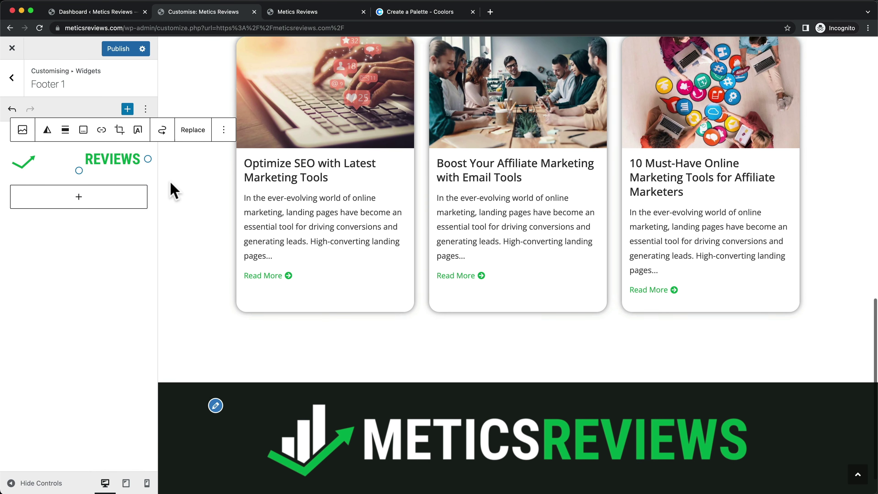
pyautogui.moveTo(148, 159); pyautogui.dragTo(111, 151)
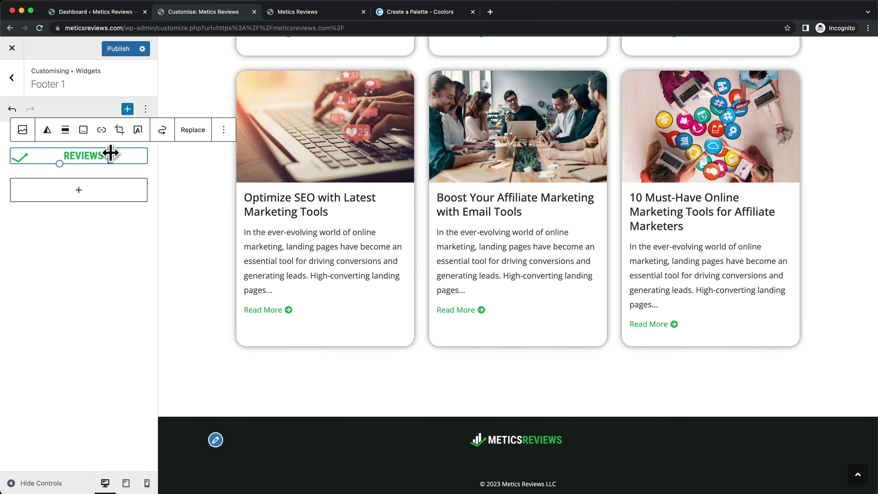
pyautogui.click(88, 271)
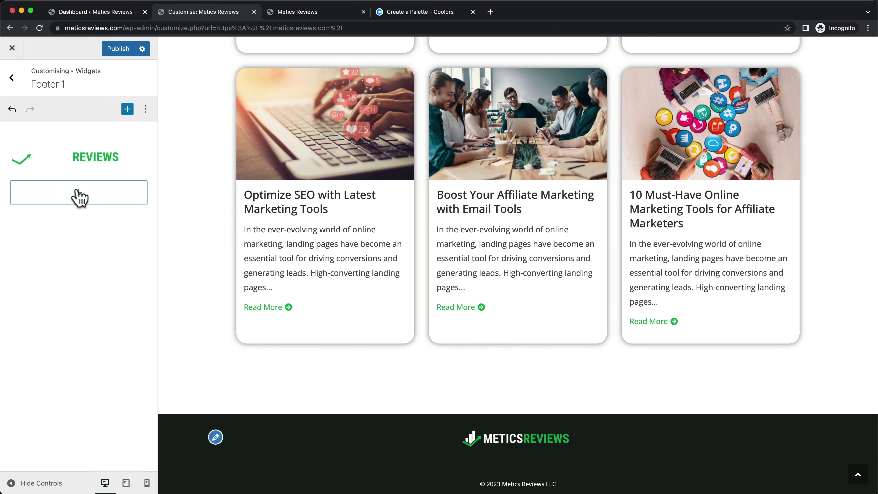
# Step: Add a Separator block below the logo in the Footer 1 widget area
pyautogui.click(79, 196)
pyautogui.write('sepa')
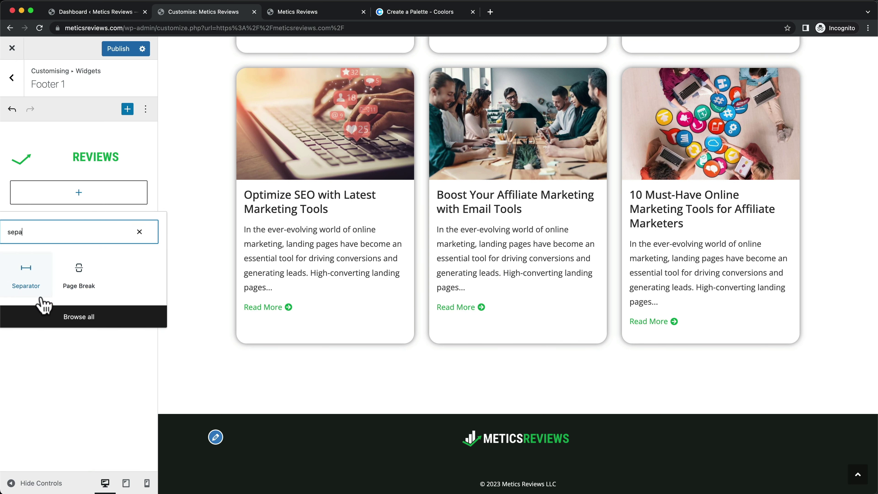
pyautogui.click(30, 276)
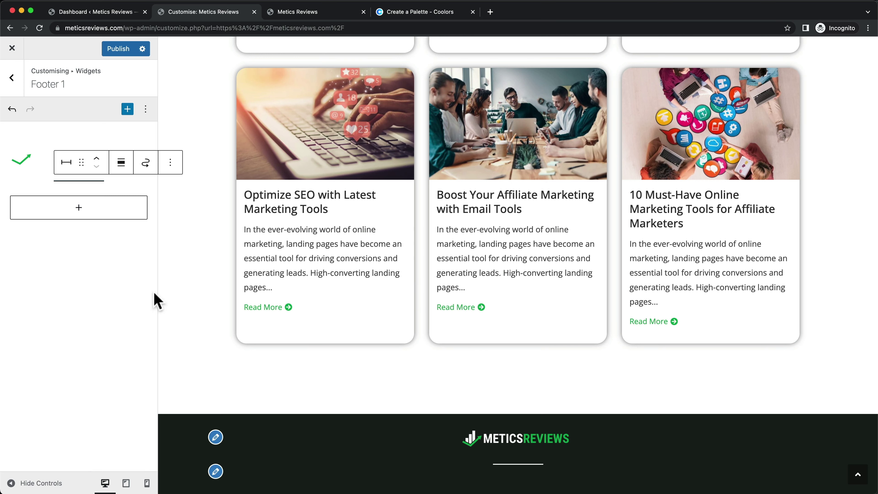
pyautogui.scroll(-1, 545, 449)
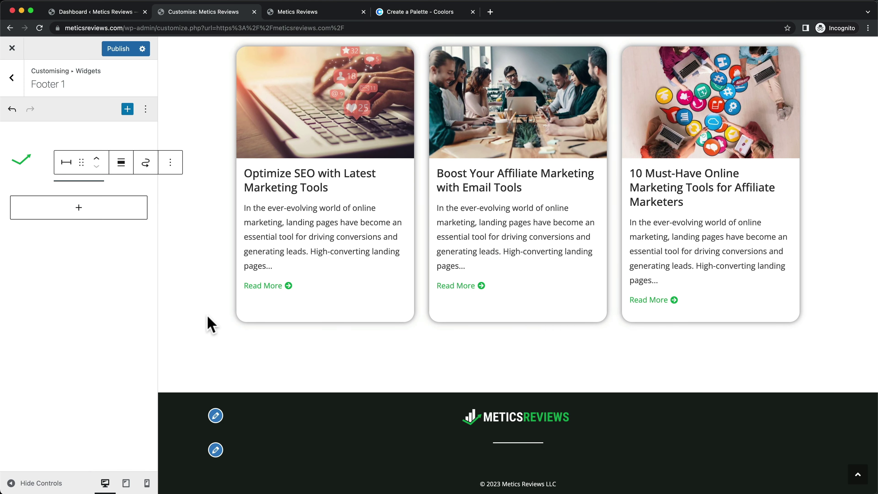
# Step: Add a paragraph block below the separator reading "Privacy Policy | Terms of Service"
pyautogui.click(88, 210)
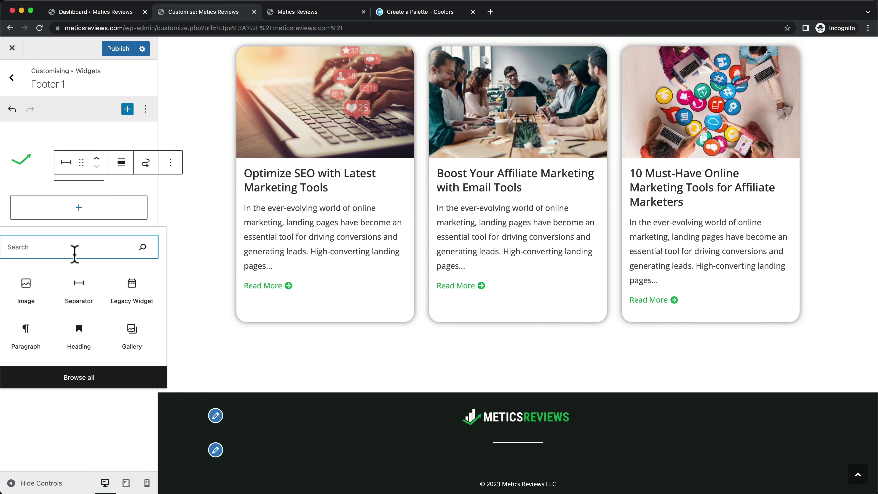
pyautogui.click(33, 338)
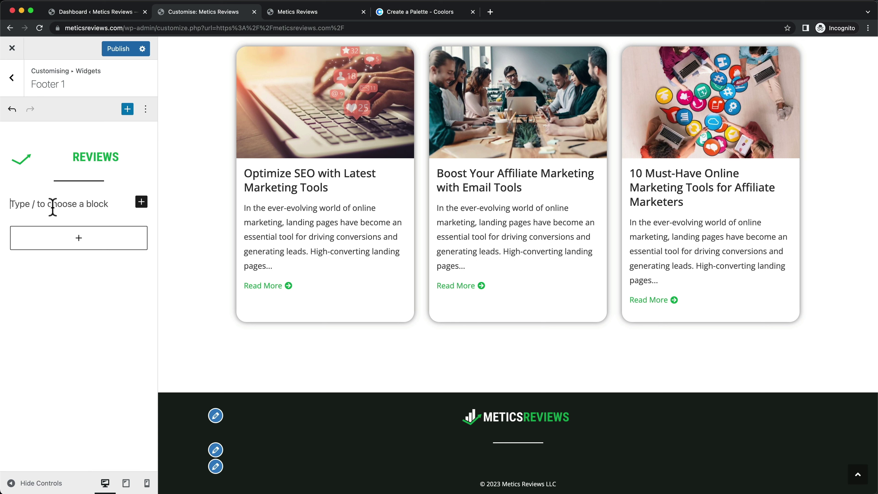
pyautogui.write('Pri')
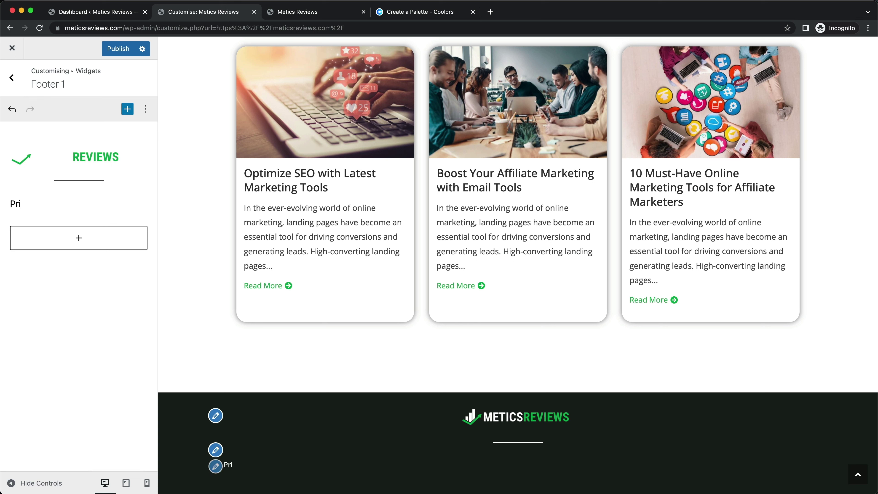
pyautogui.write('vacy Policy ')
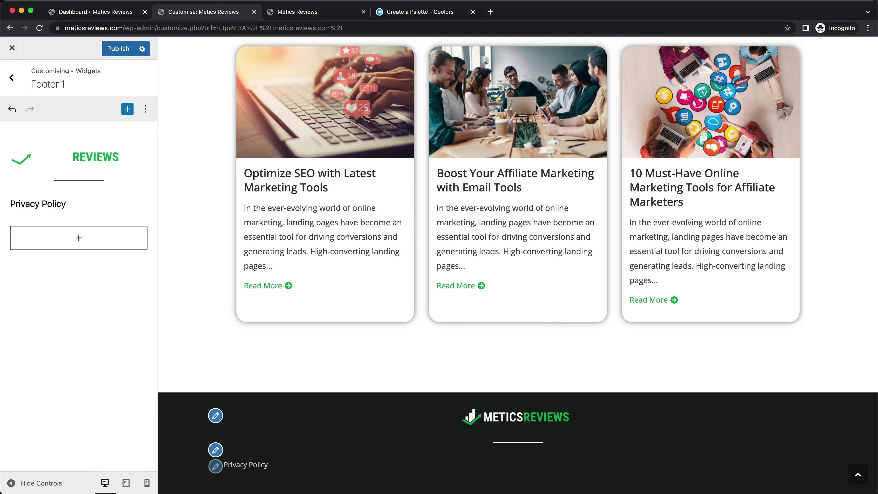
pyautogui.write('| T')
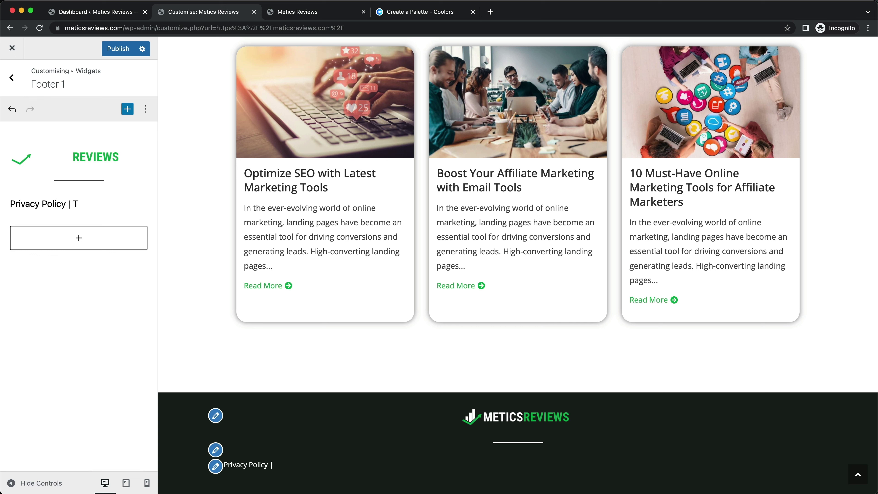
pyautogui.write('erms of Service')
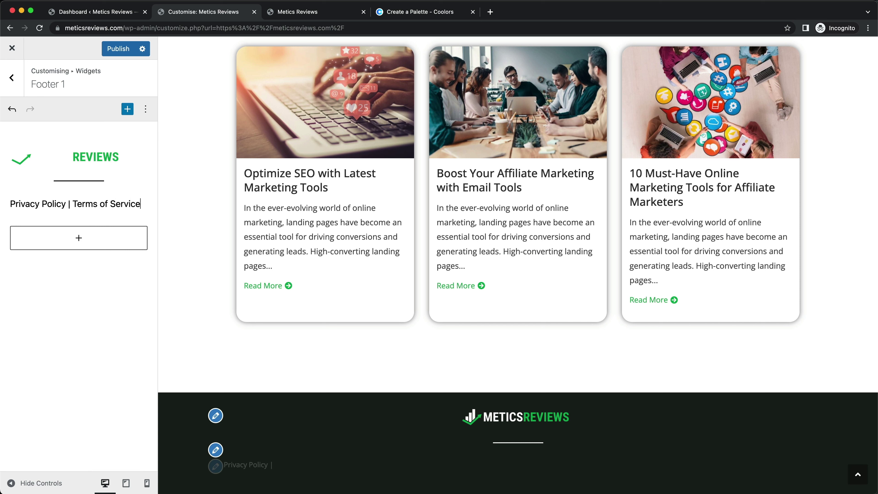
# Step: Centre the text of the "Privacy Policy | Terms of Service" paragraph in the footer
pyautogui.click(112, 204)
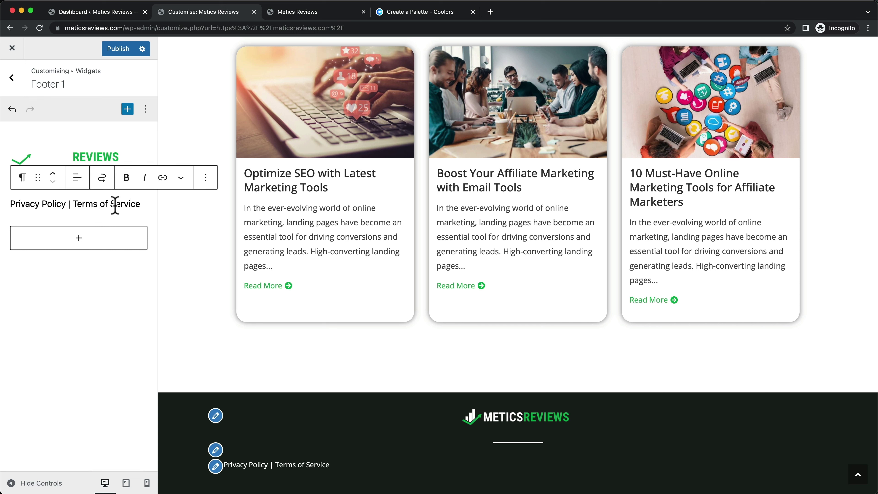
pyautogui.click(78, 178)
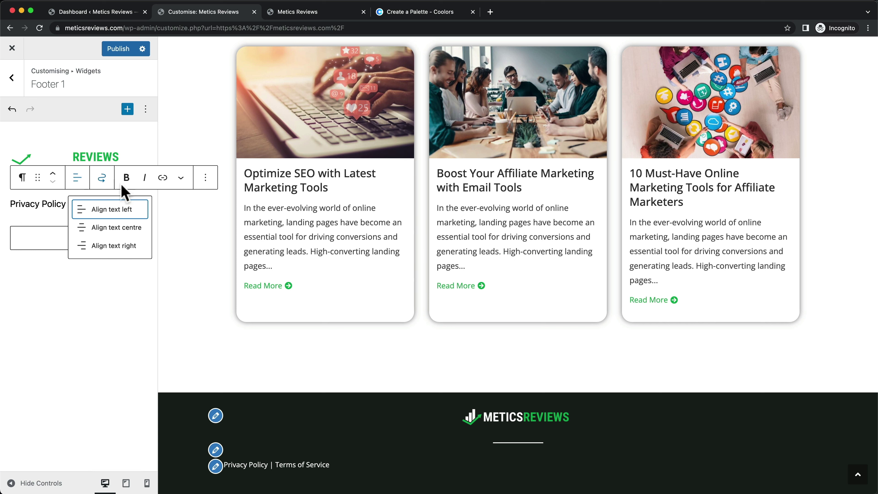
pyautogui.click(117, 228)
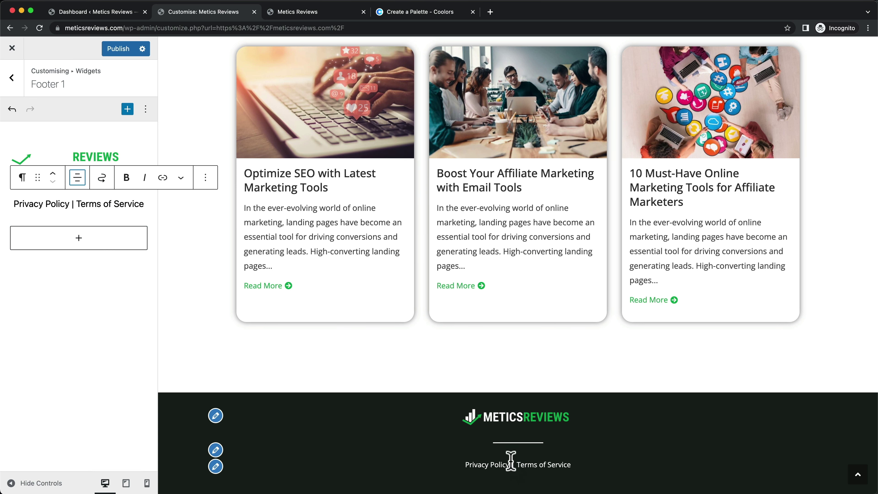
pyautogui.scroll(-1, 183, 384)
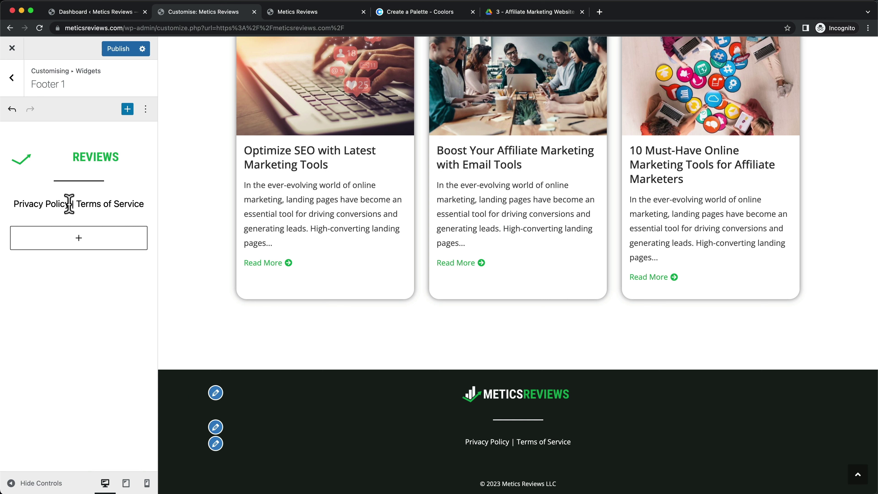
# Step: Open the link settings for the words "Privacy Policy" in the footer paragraph
pyautogui.moveTo(69, 204); pyautogui.dragTo(16, 204)
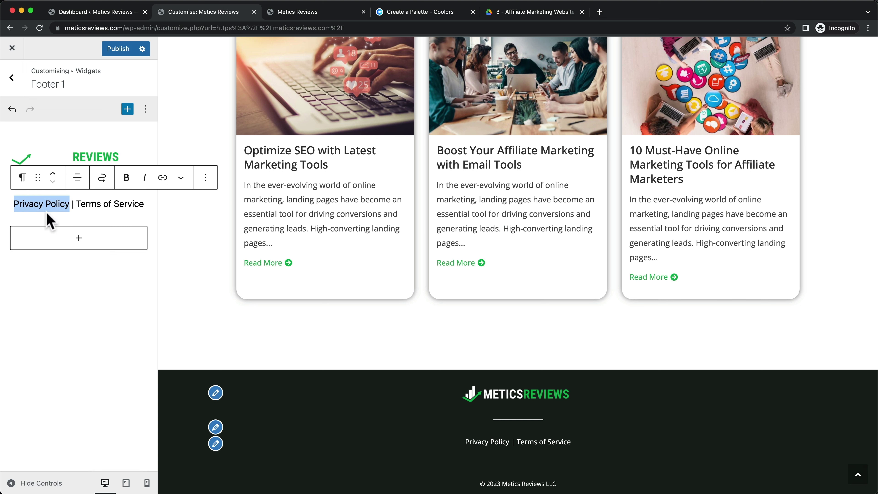
pyautogui.click(163, 177)
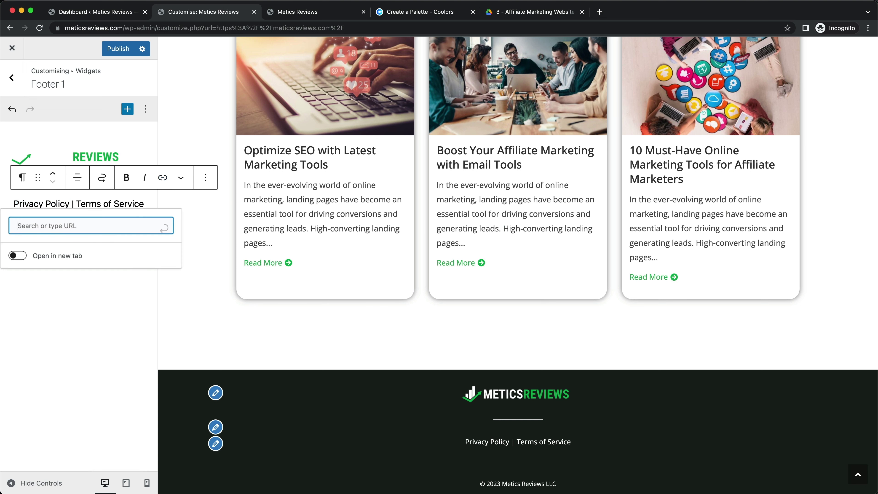